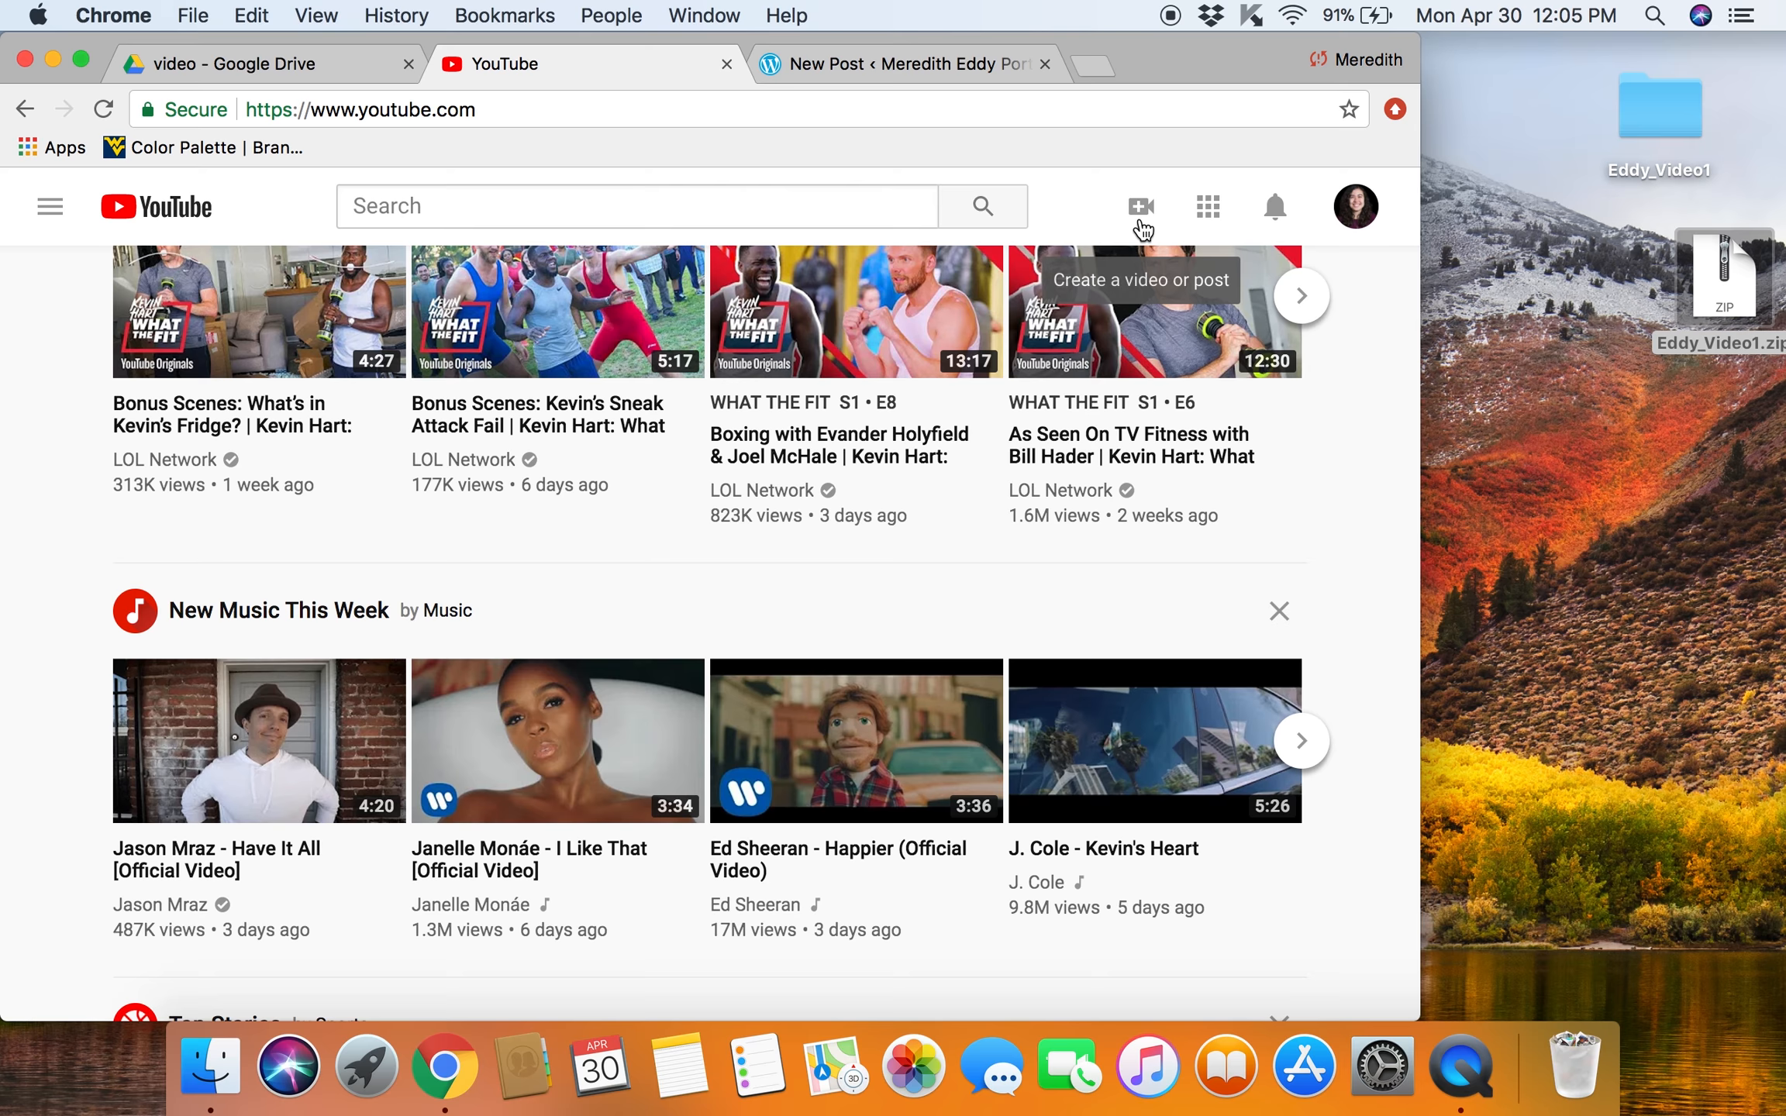
# Step: Start a video upload and create the YouTube channel under the prefilled account name
pyautogui.click(1139, 209)
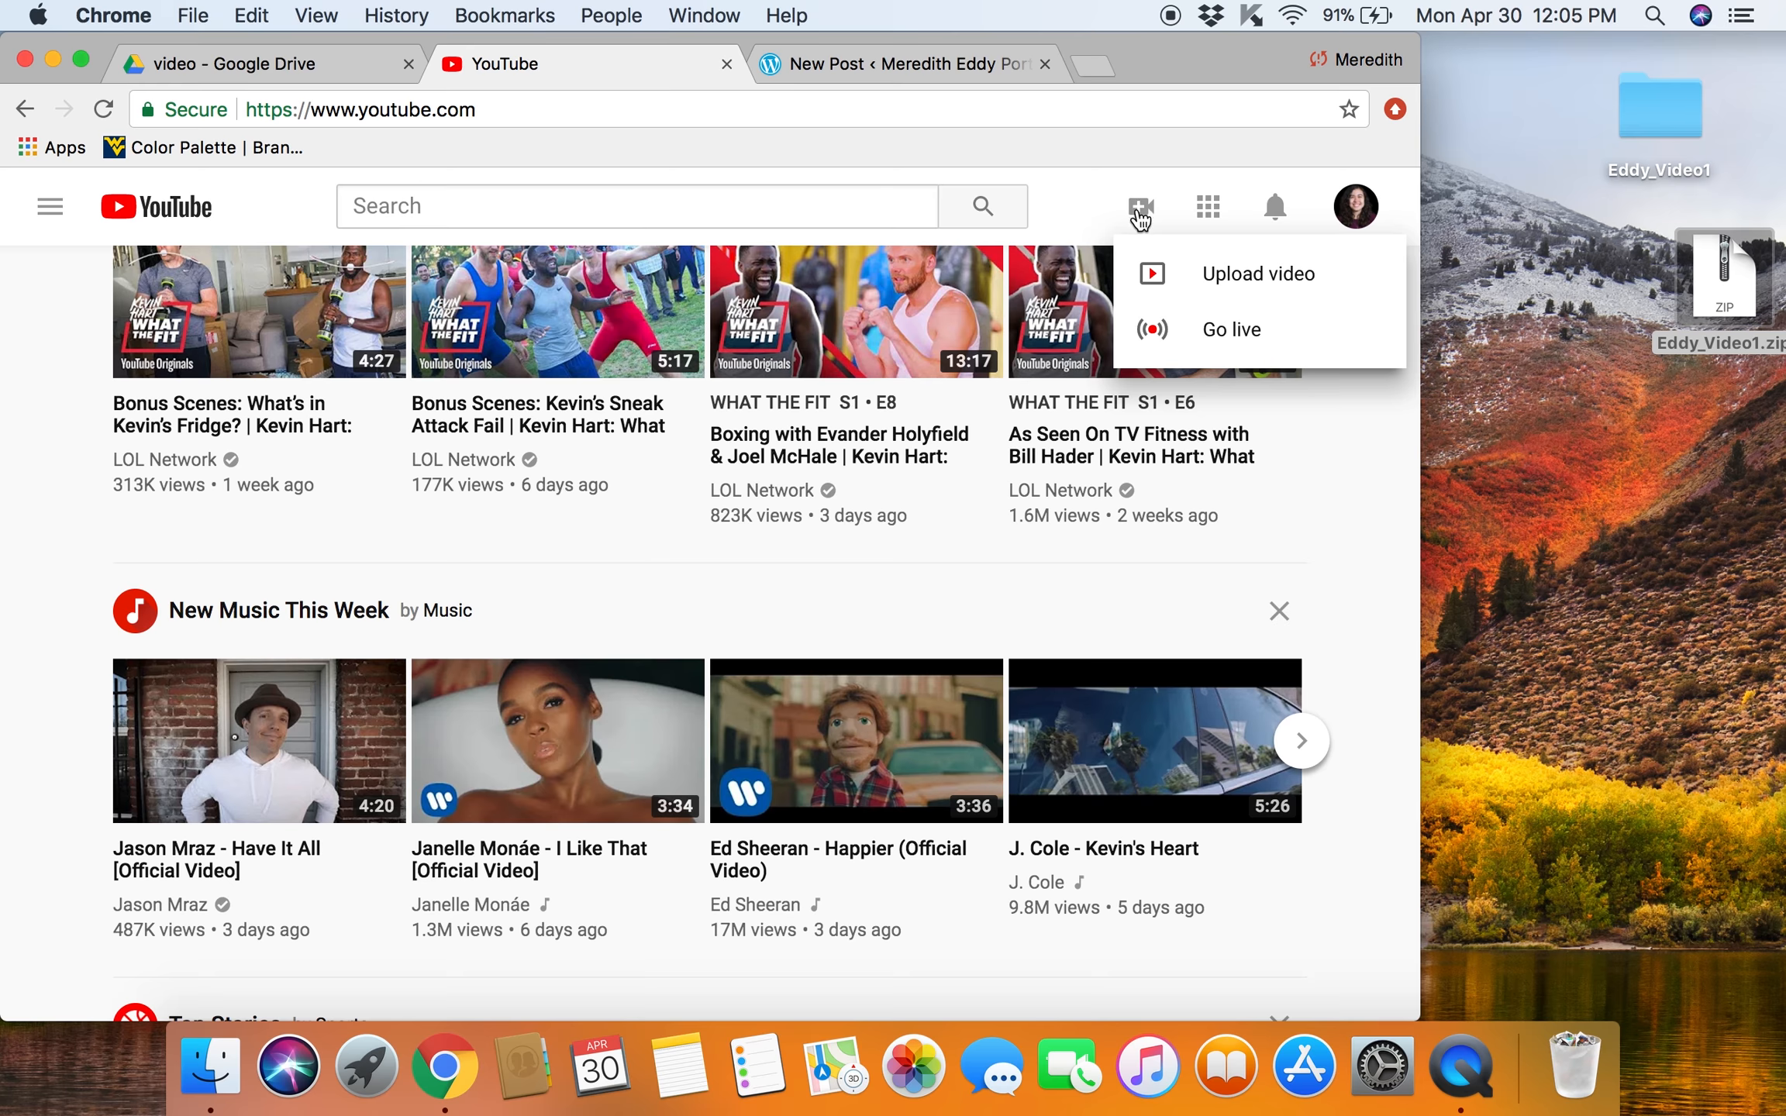
pyautogui.click(1273, 275)
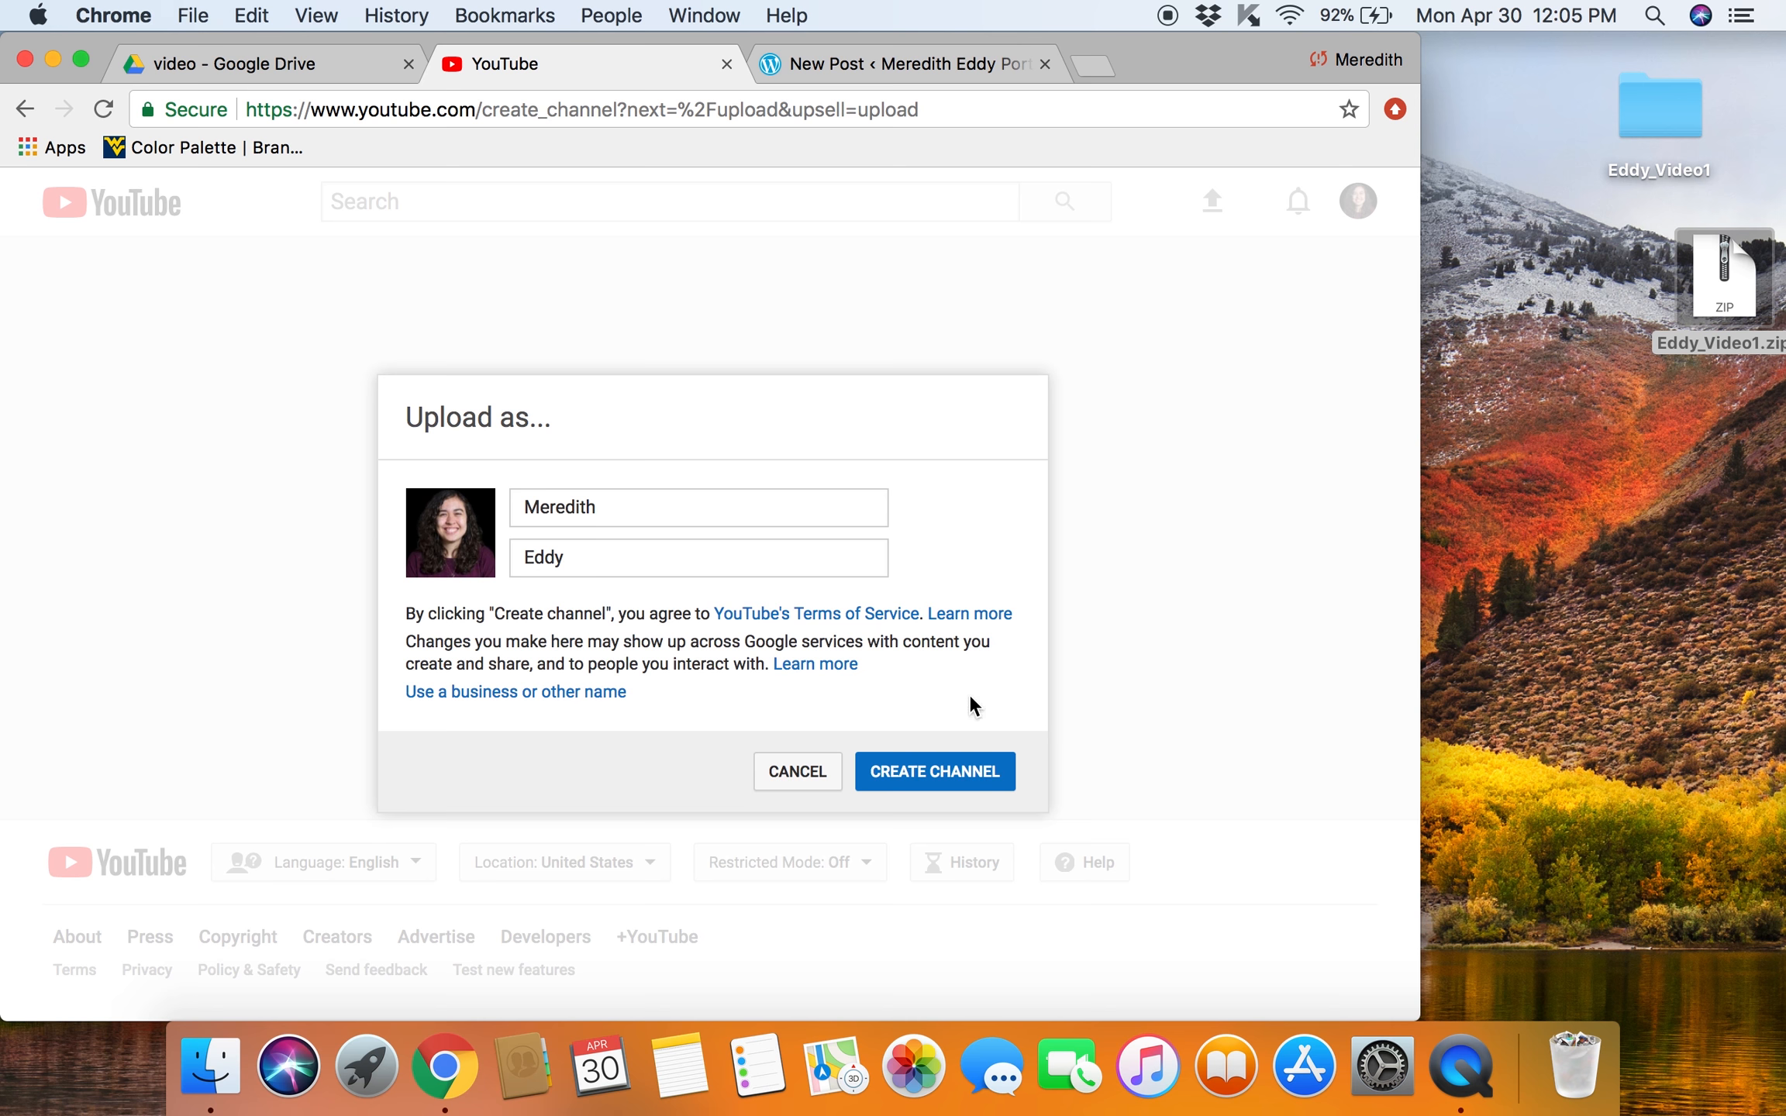
pyautogui.click(939, 772)
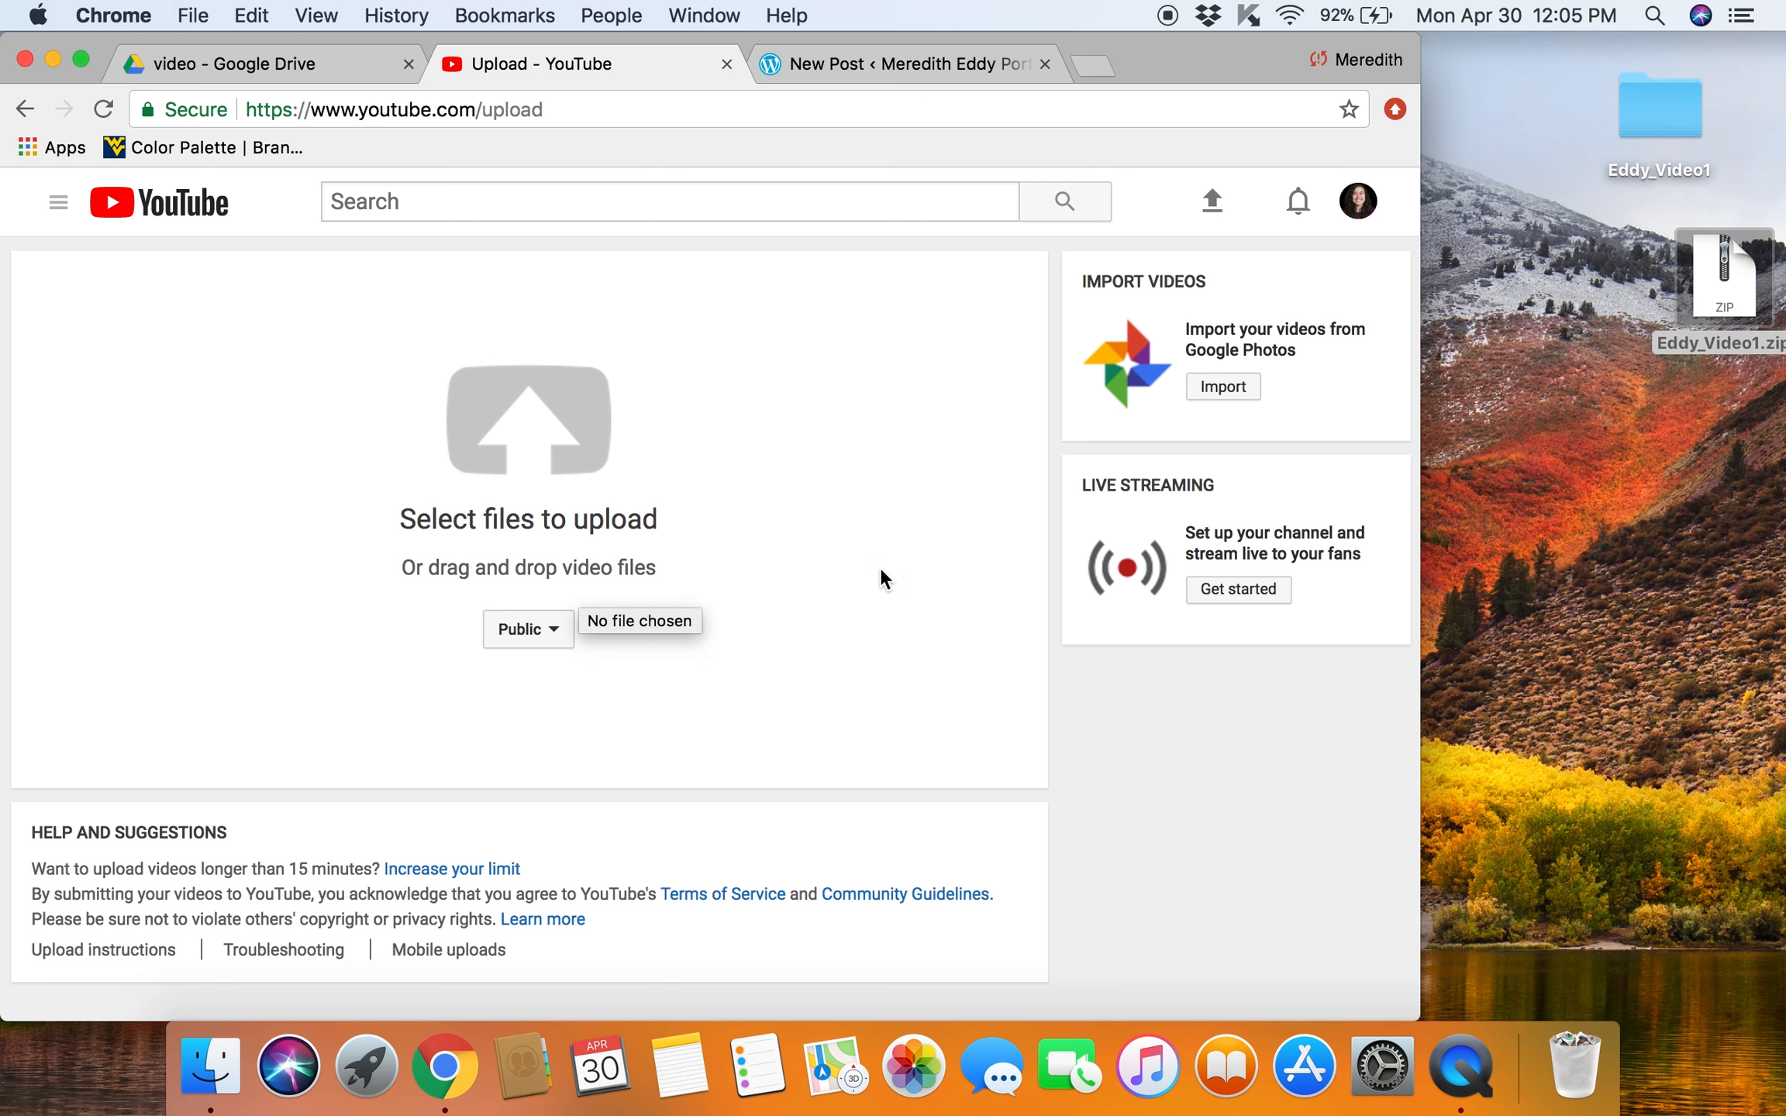
# Step: Upload Lauren Interview_Final.mp4 from the Eddy_Video1 desktop folder to the YouTube upload page
pyautogui.click(1657, 110)
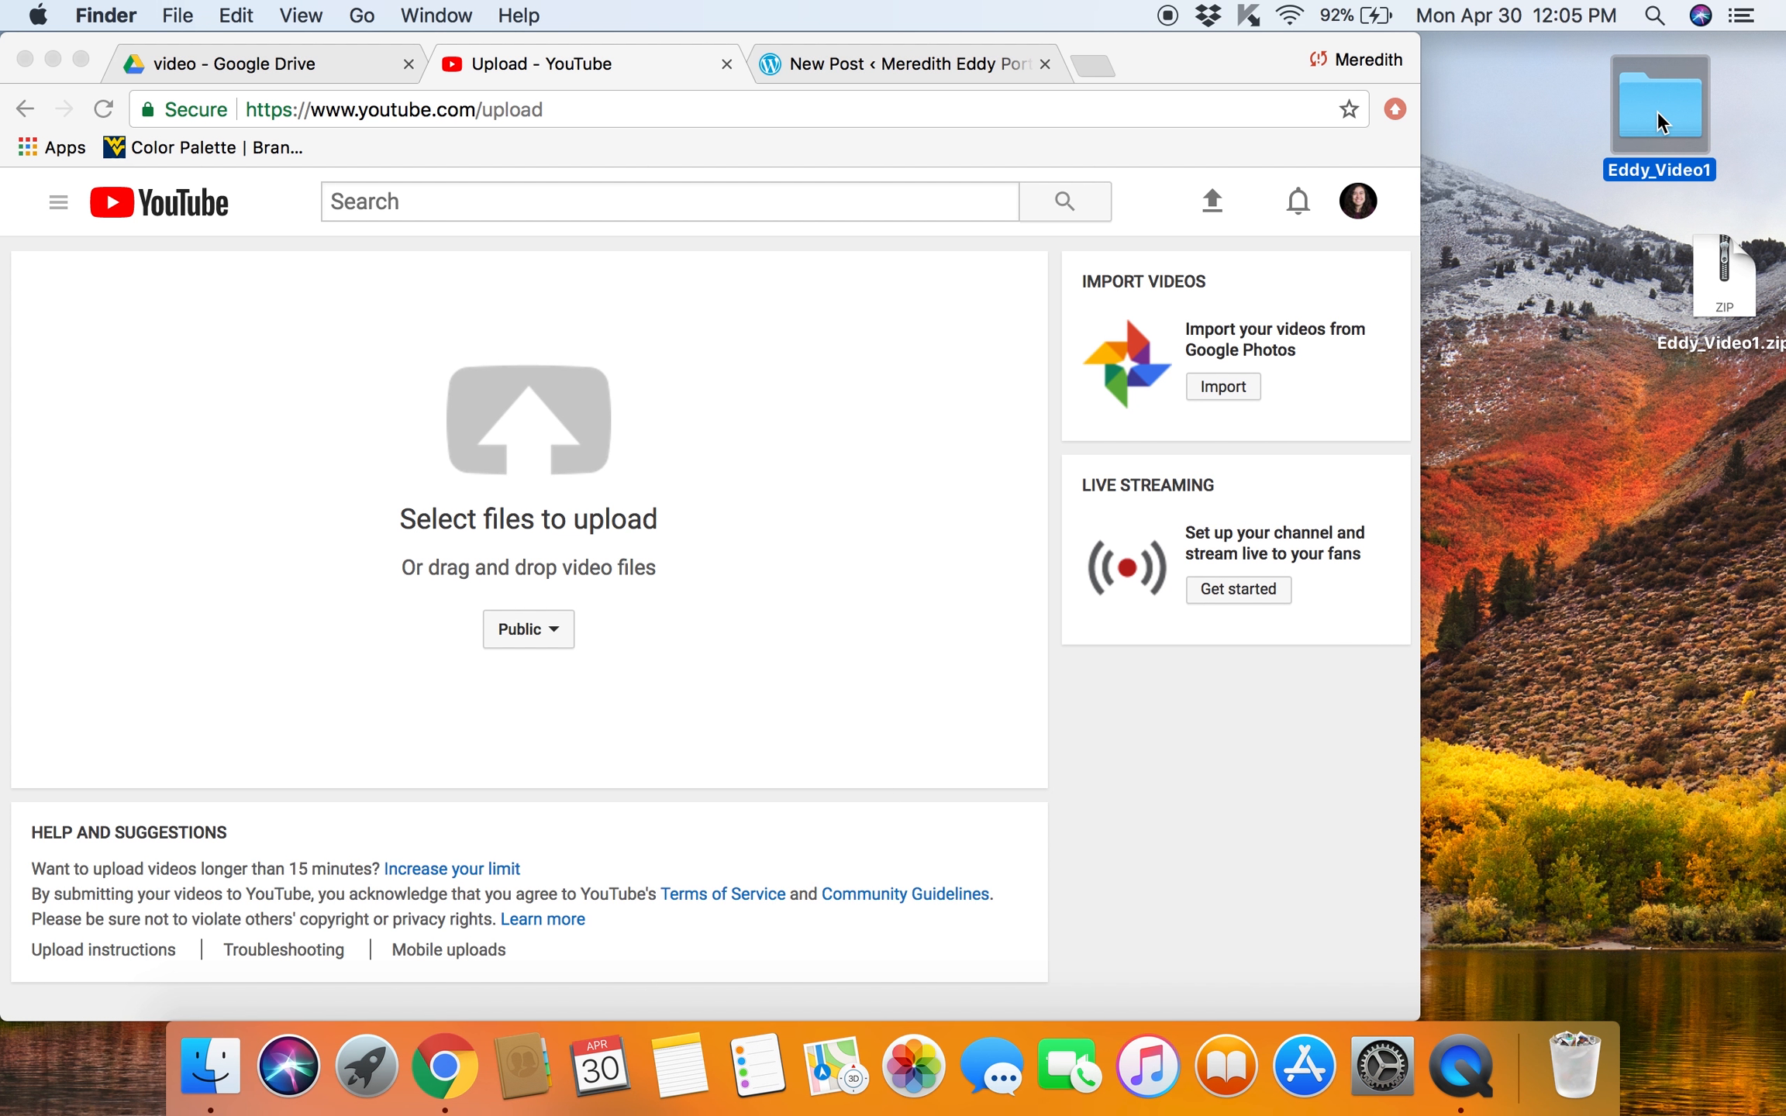
pyautogui.doubleClick(1658, 110)
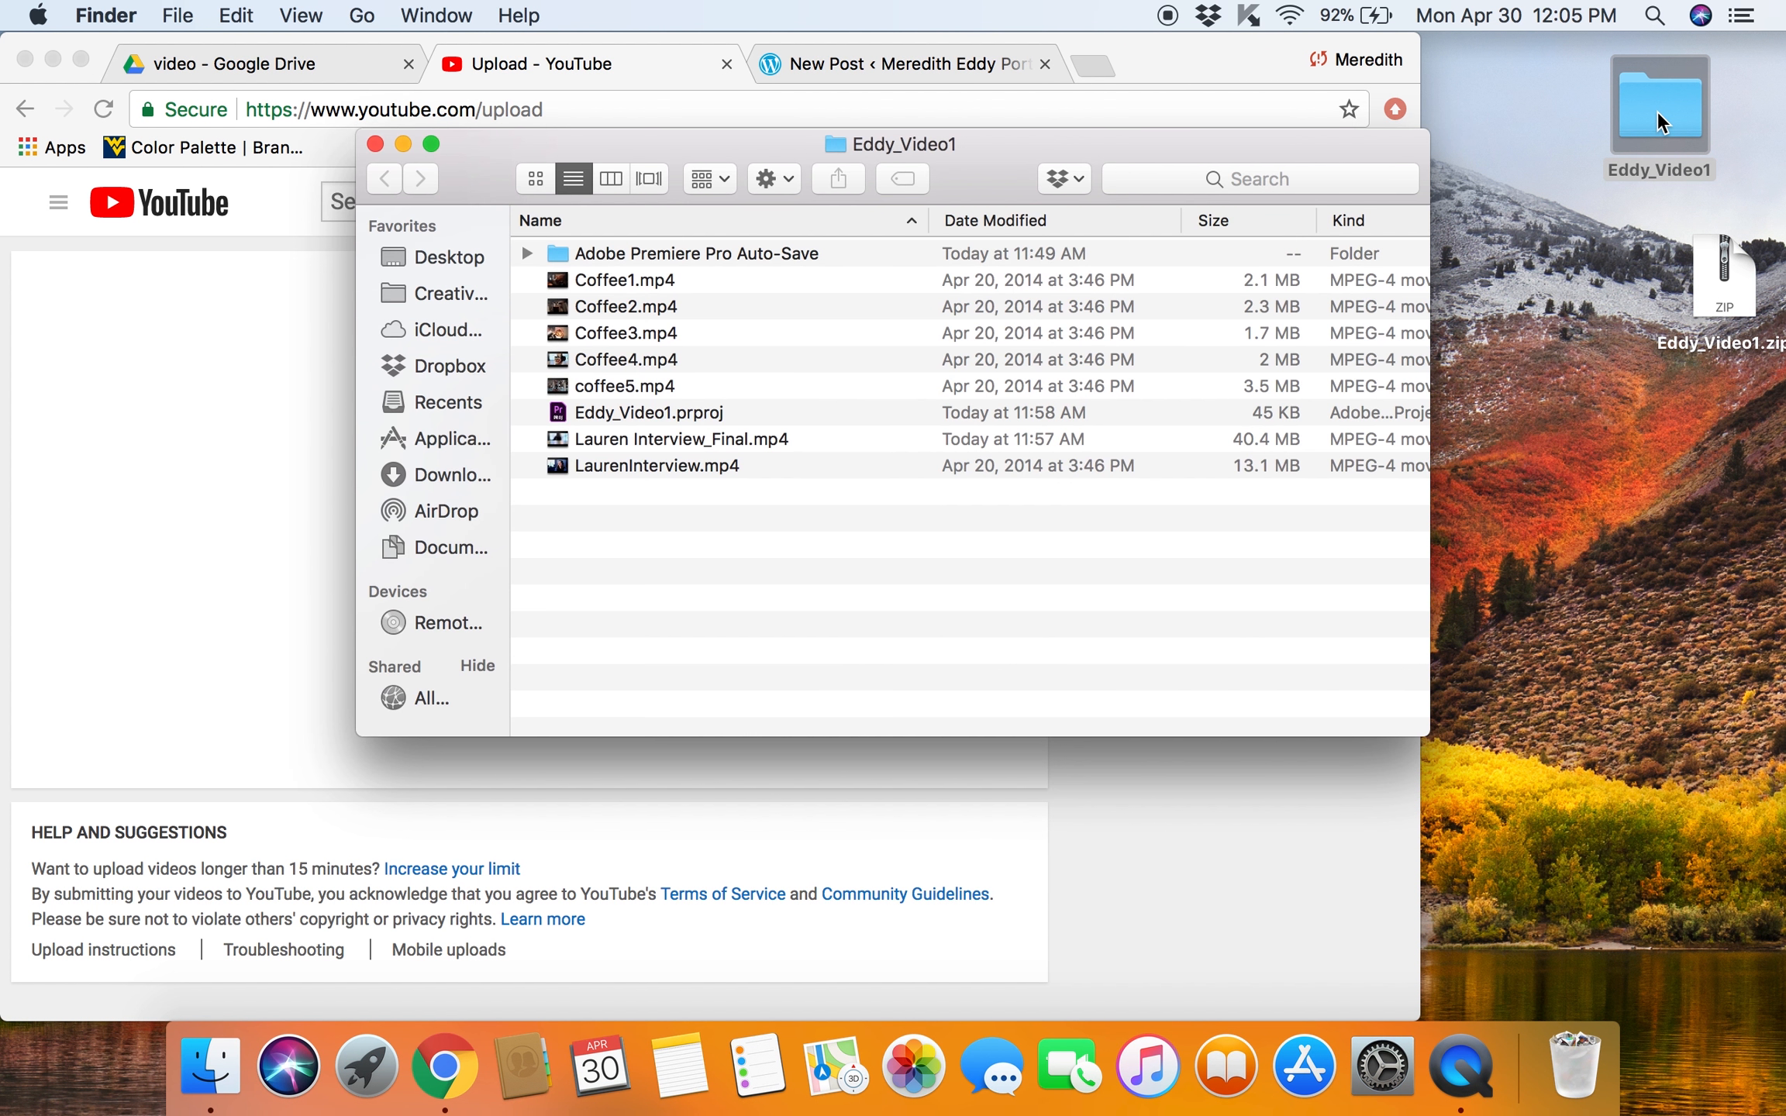
pyautogui.moveTo(906, 144); pyautogui.dragTo(1363, 137)
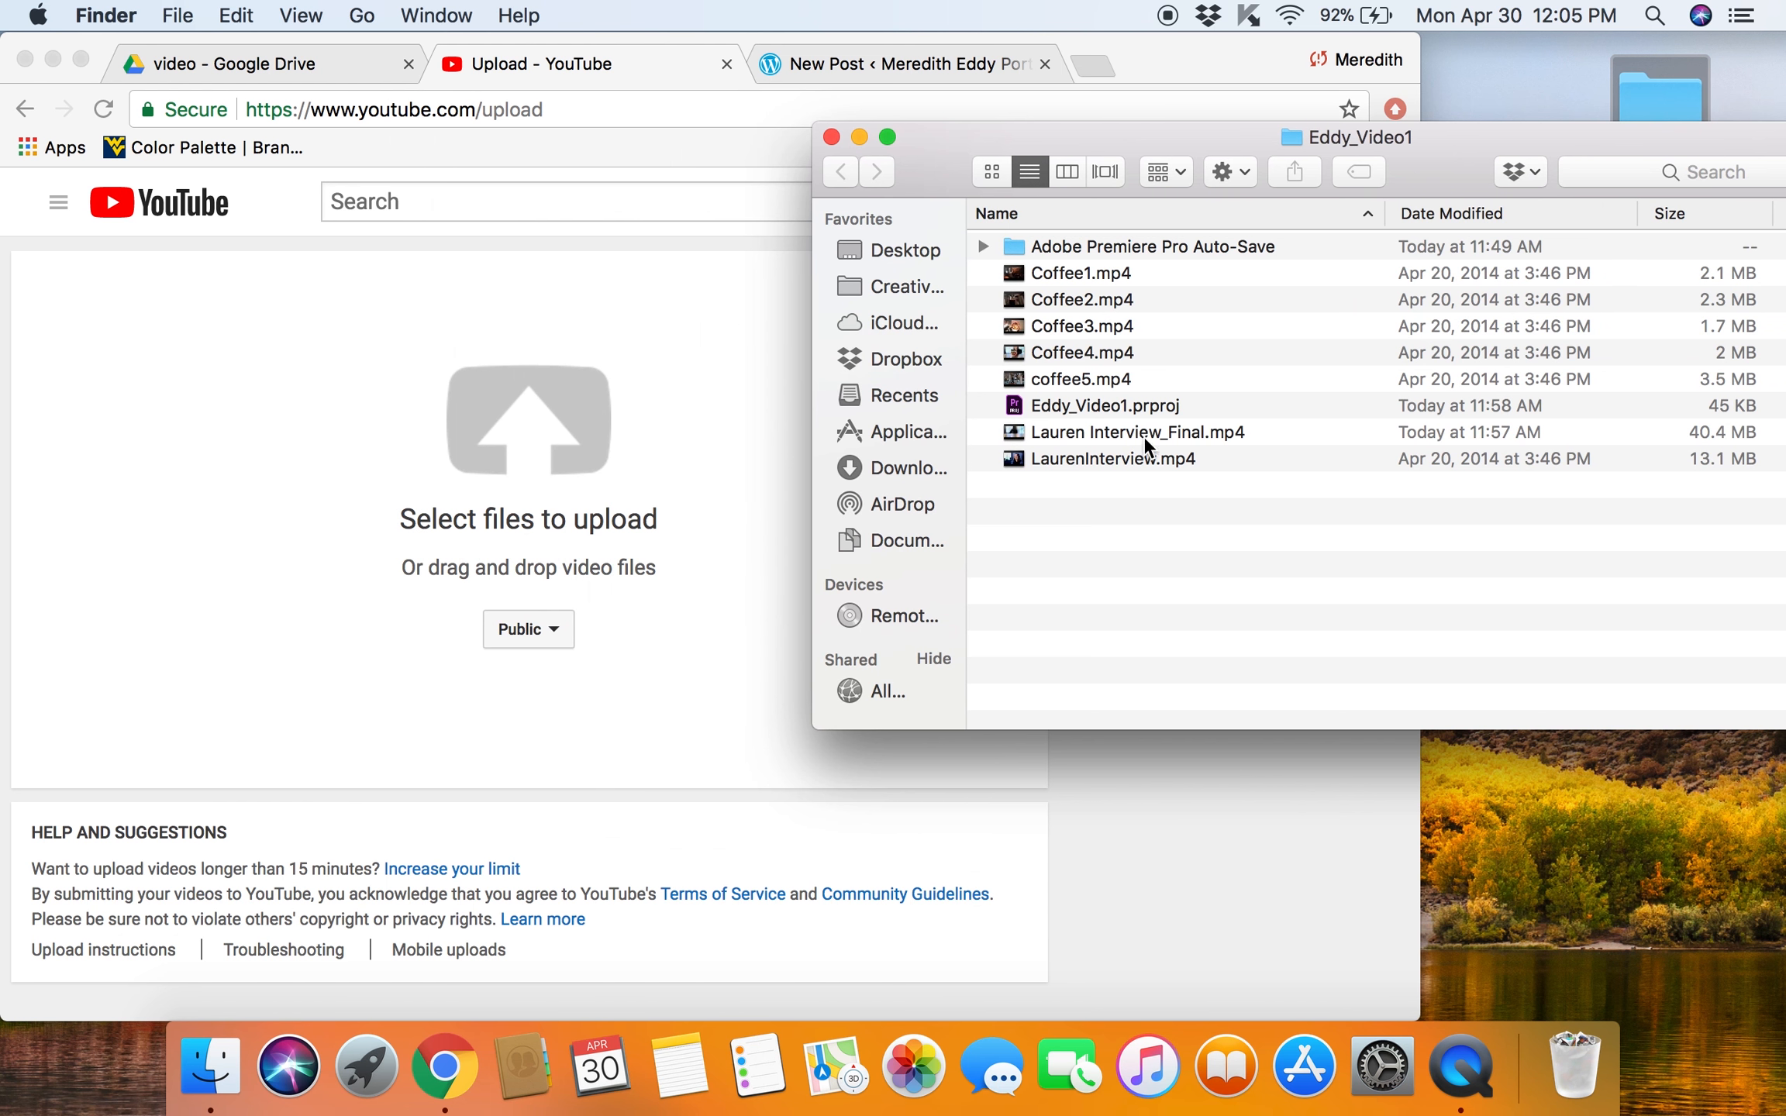
pyautogui.moveTo(1126, 434); pyautogui.dragTo(513, 430)
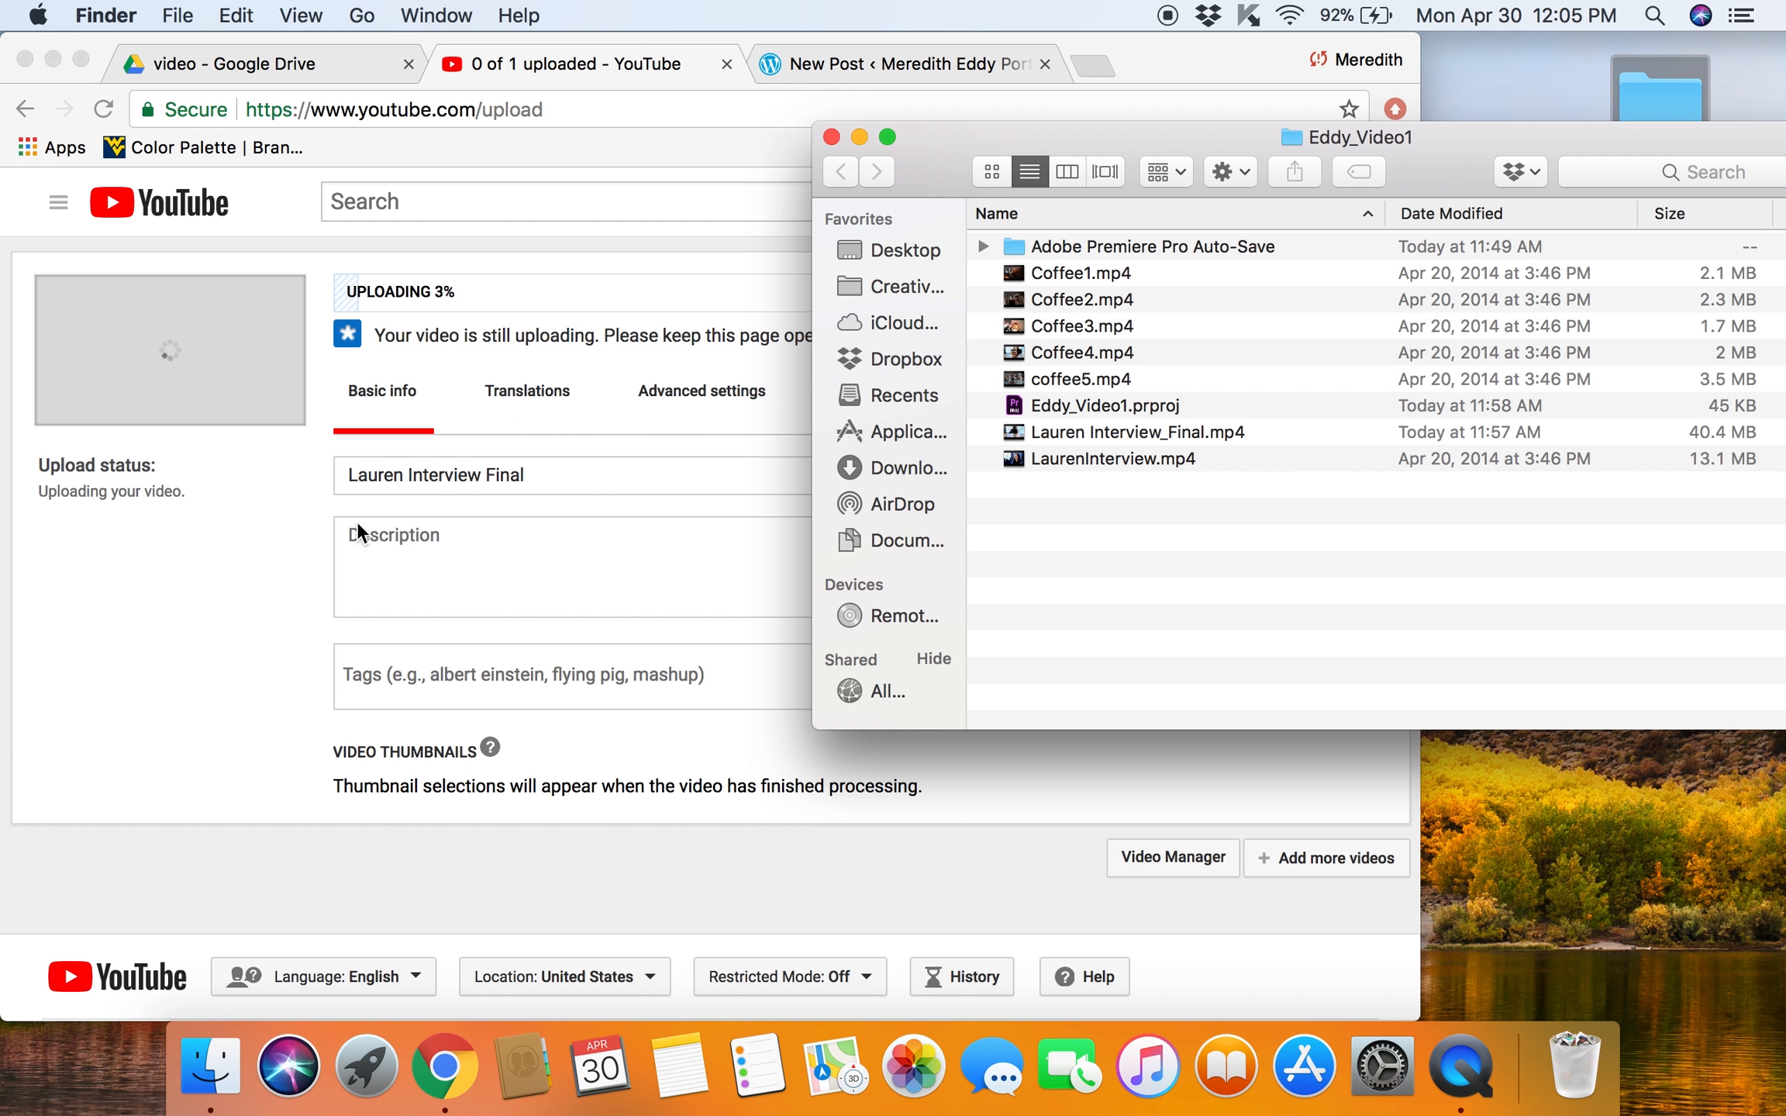
pyautogui.click(273, 658)
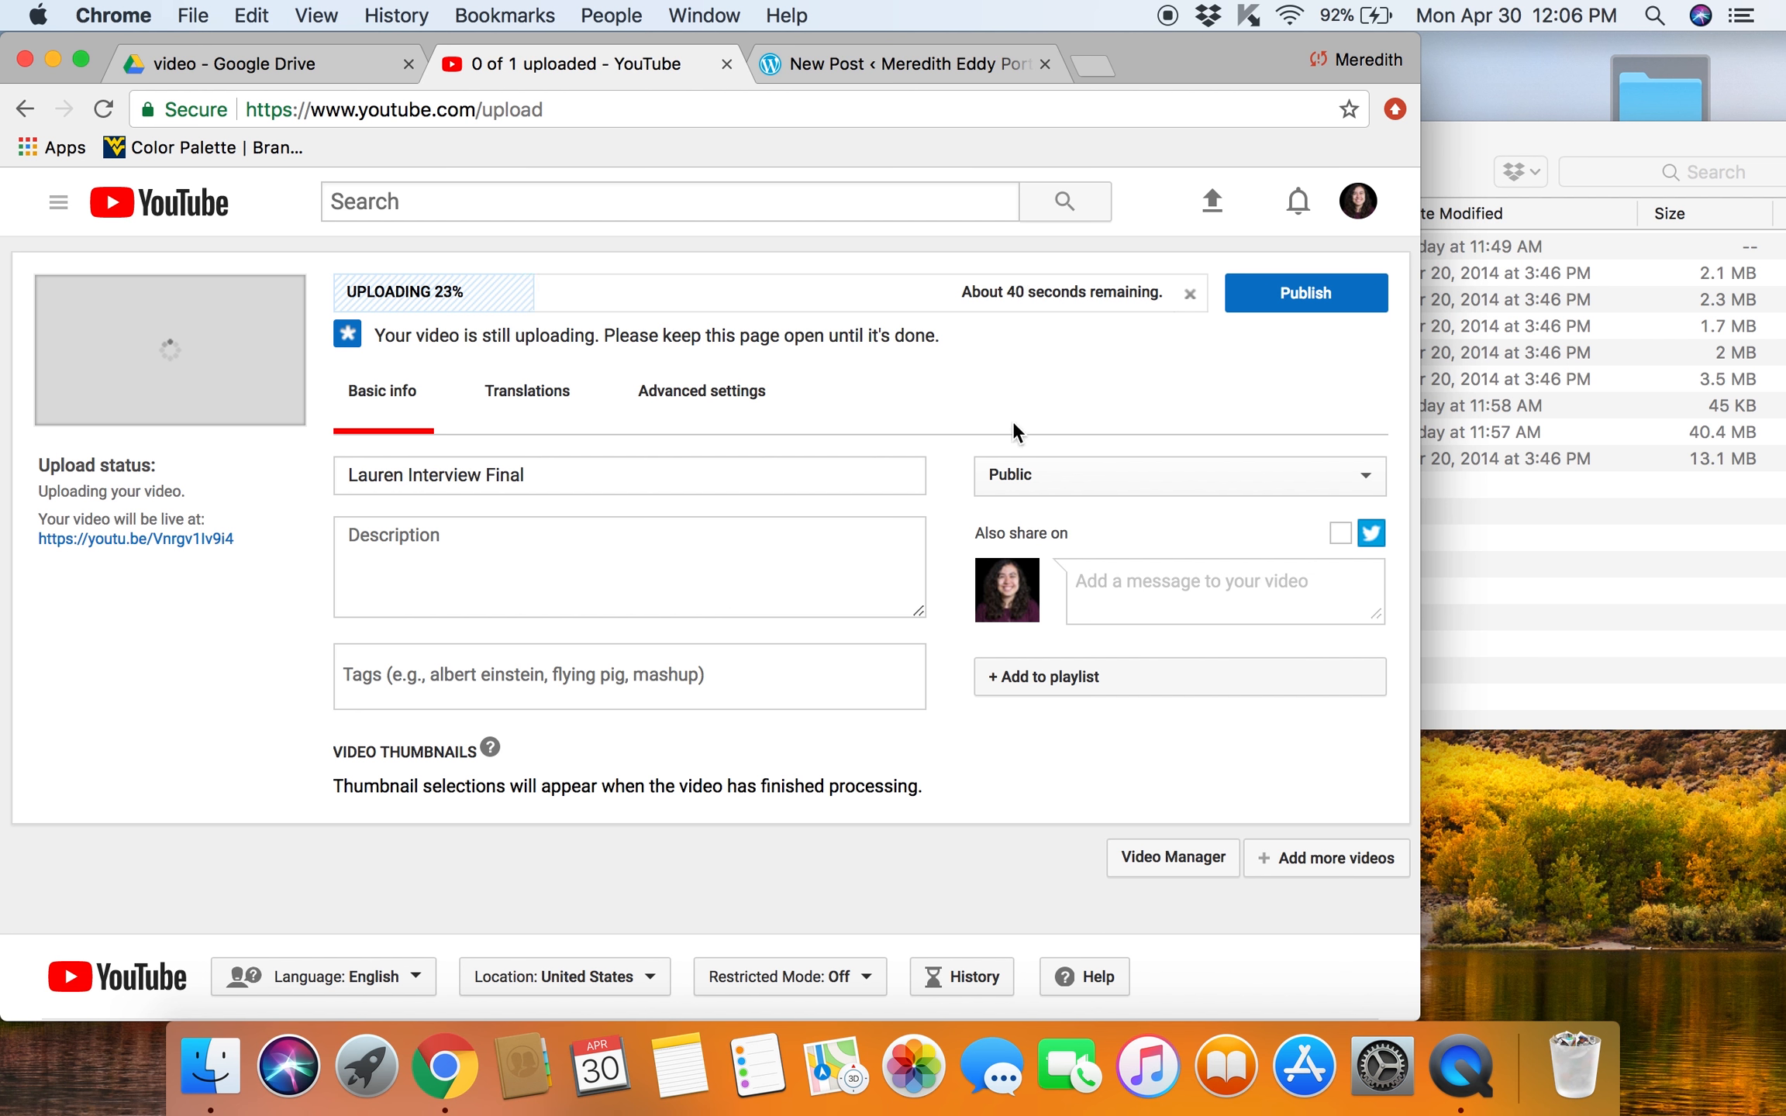
# Step: Keep the uploaded video's visibility set to Public and publish it
pyautogui.click(1013, 479)
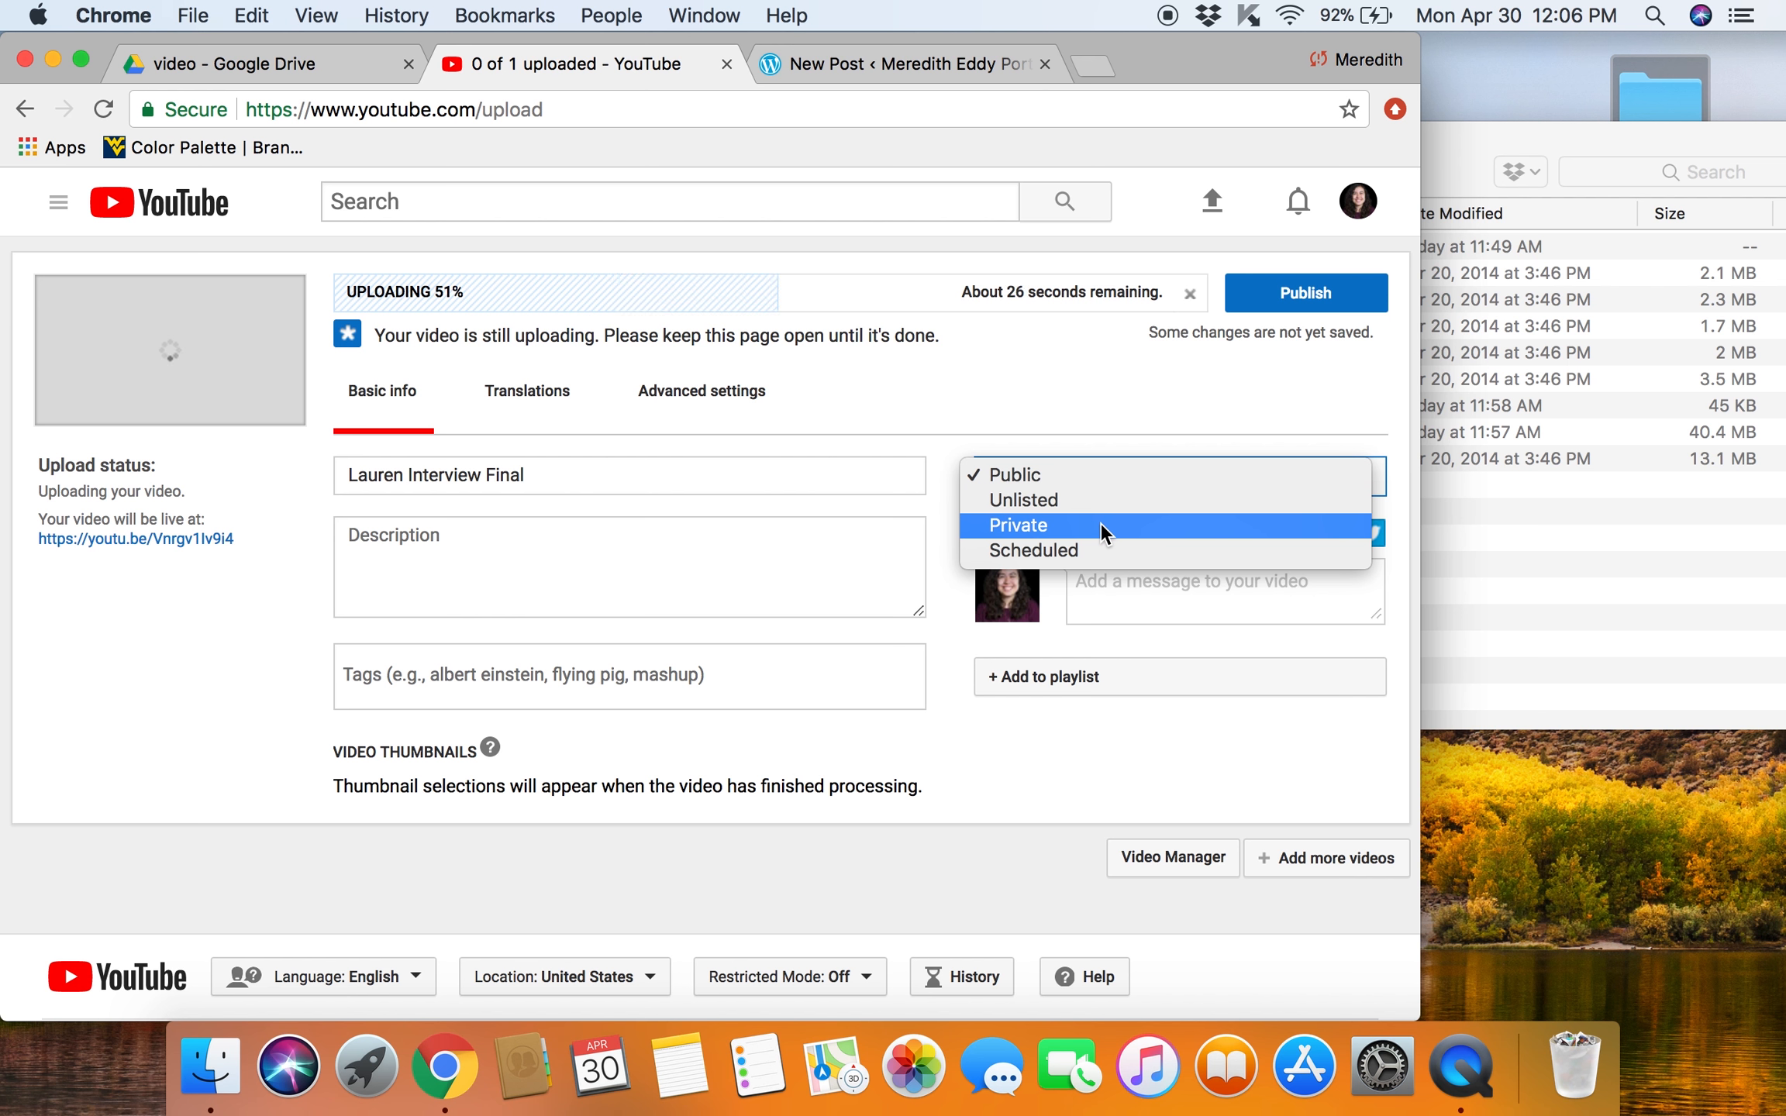
pyautogui.click(1058, 478)
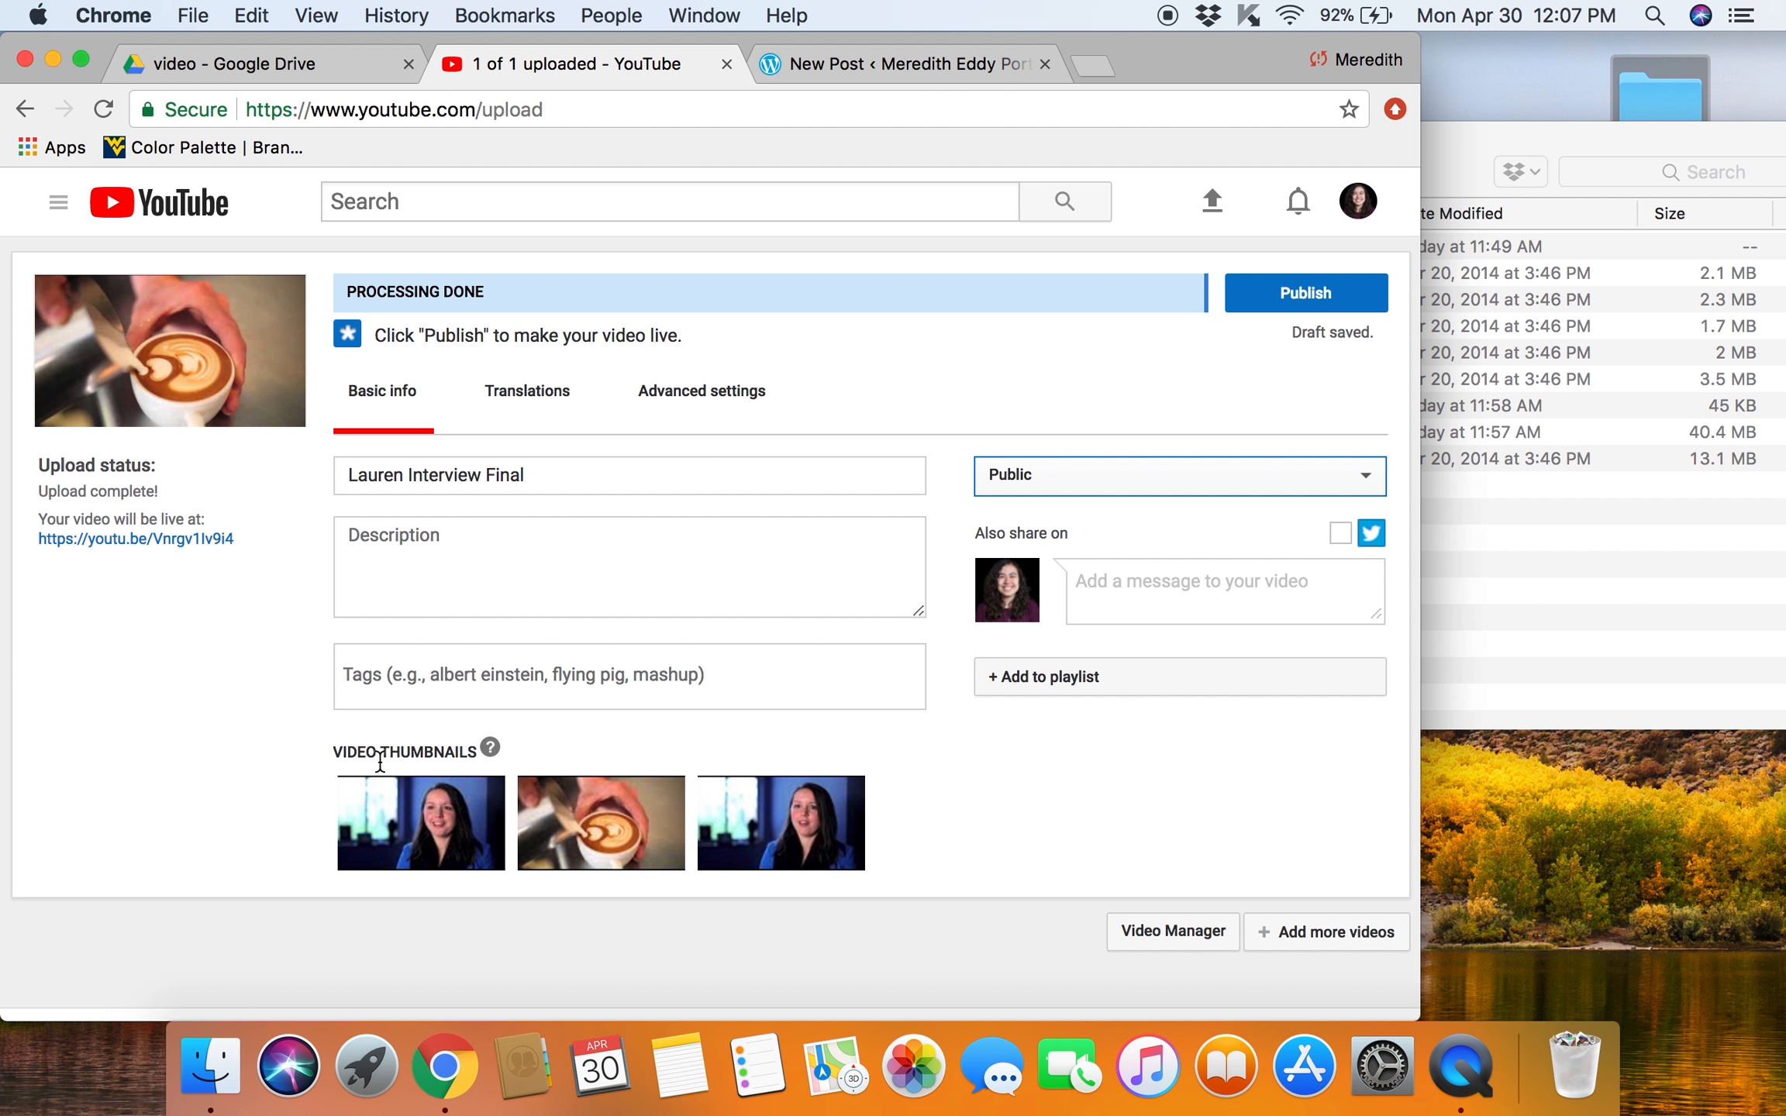
pyautogui.moveTo(590, 828)
pyautogui.click(1277, 311)
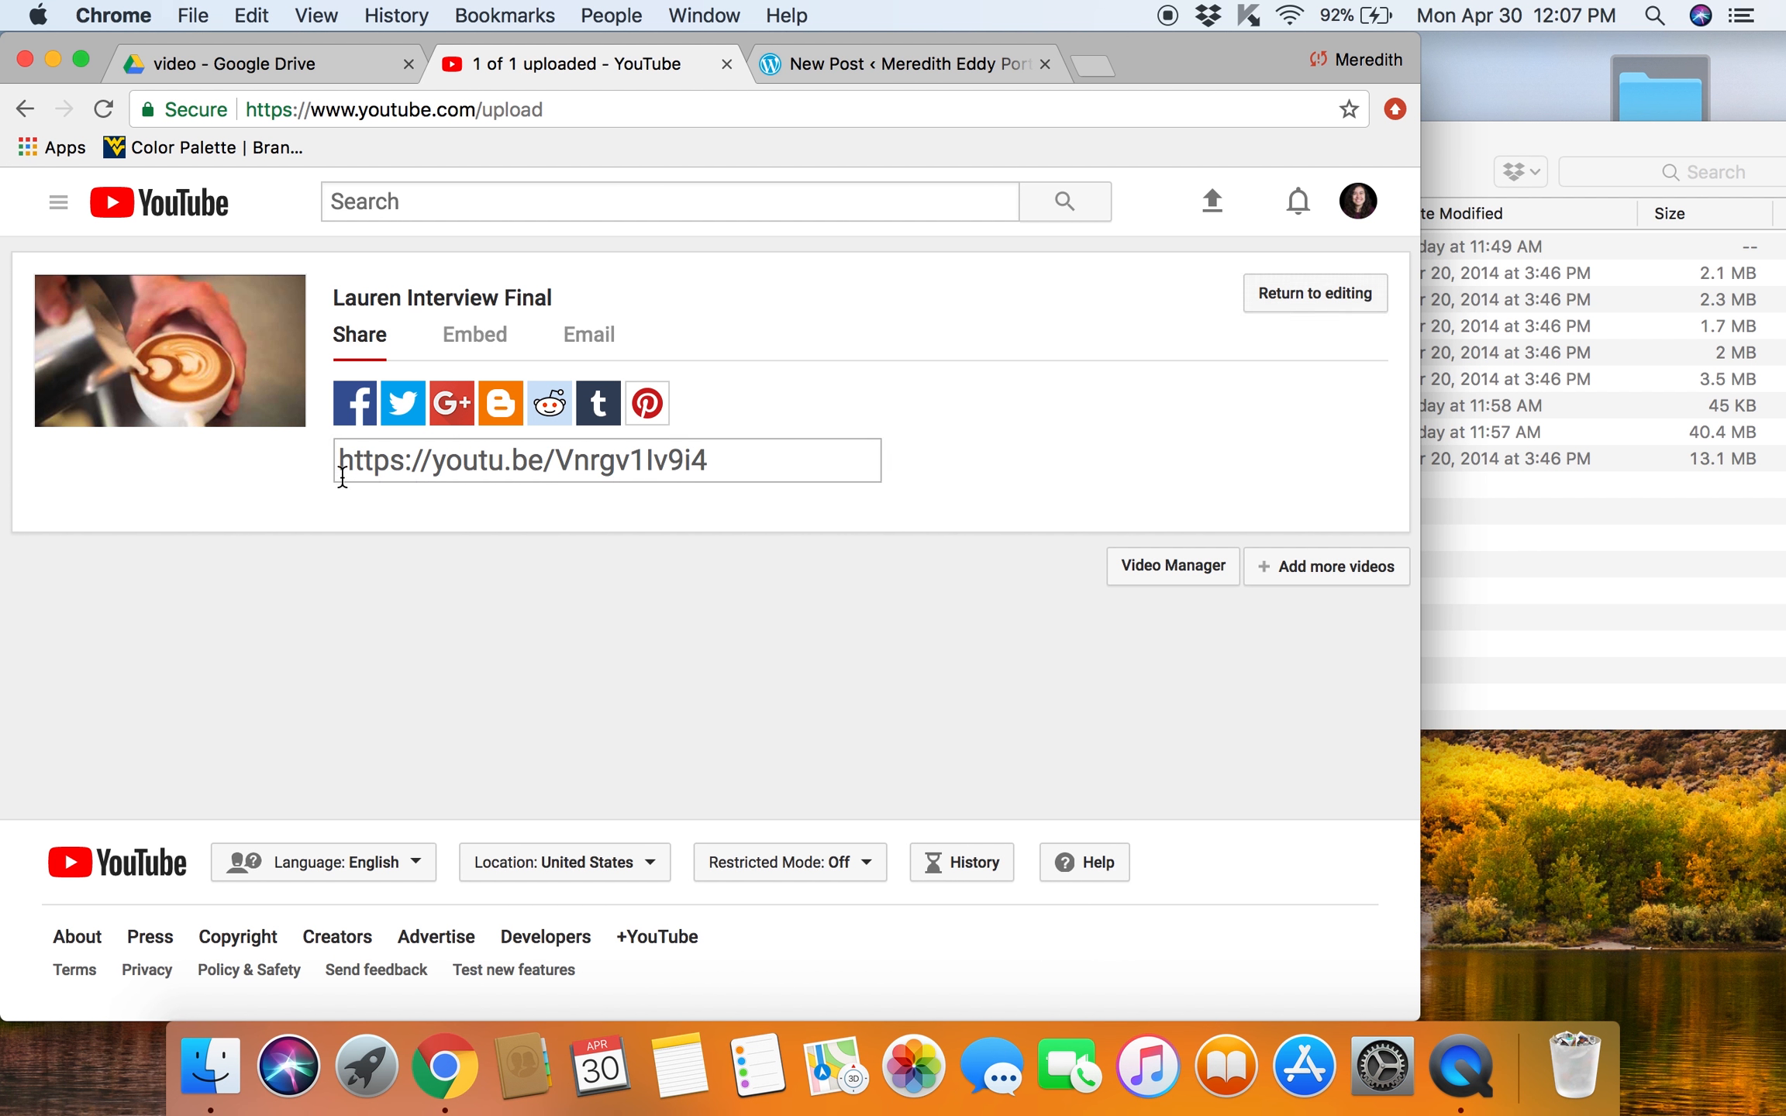
# Step: Copy the published video's share link and paste it into the body of the new WordPress post
pyautogui.click(486, 349)
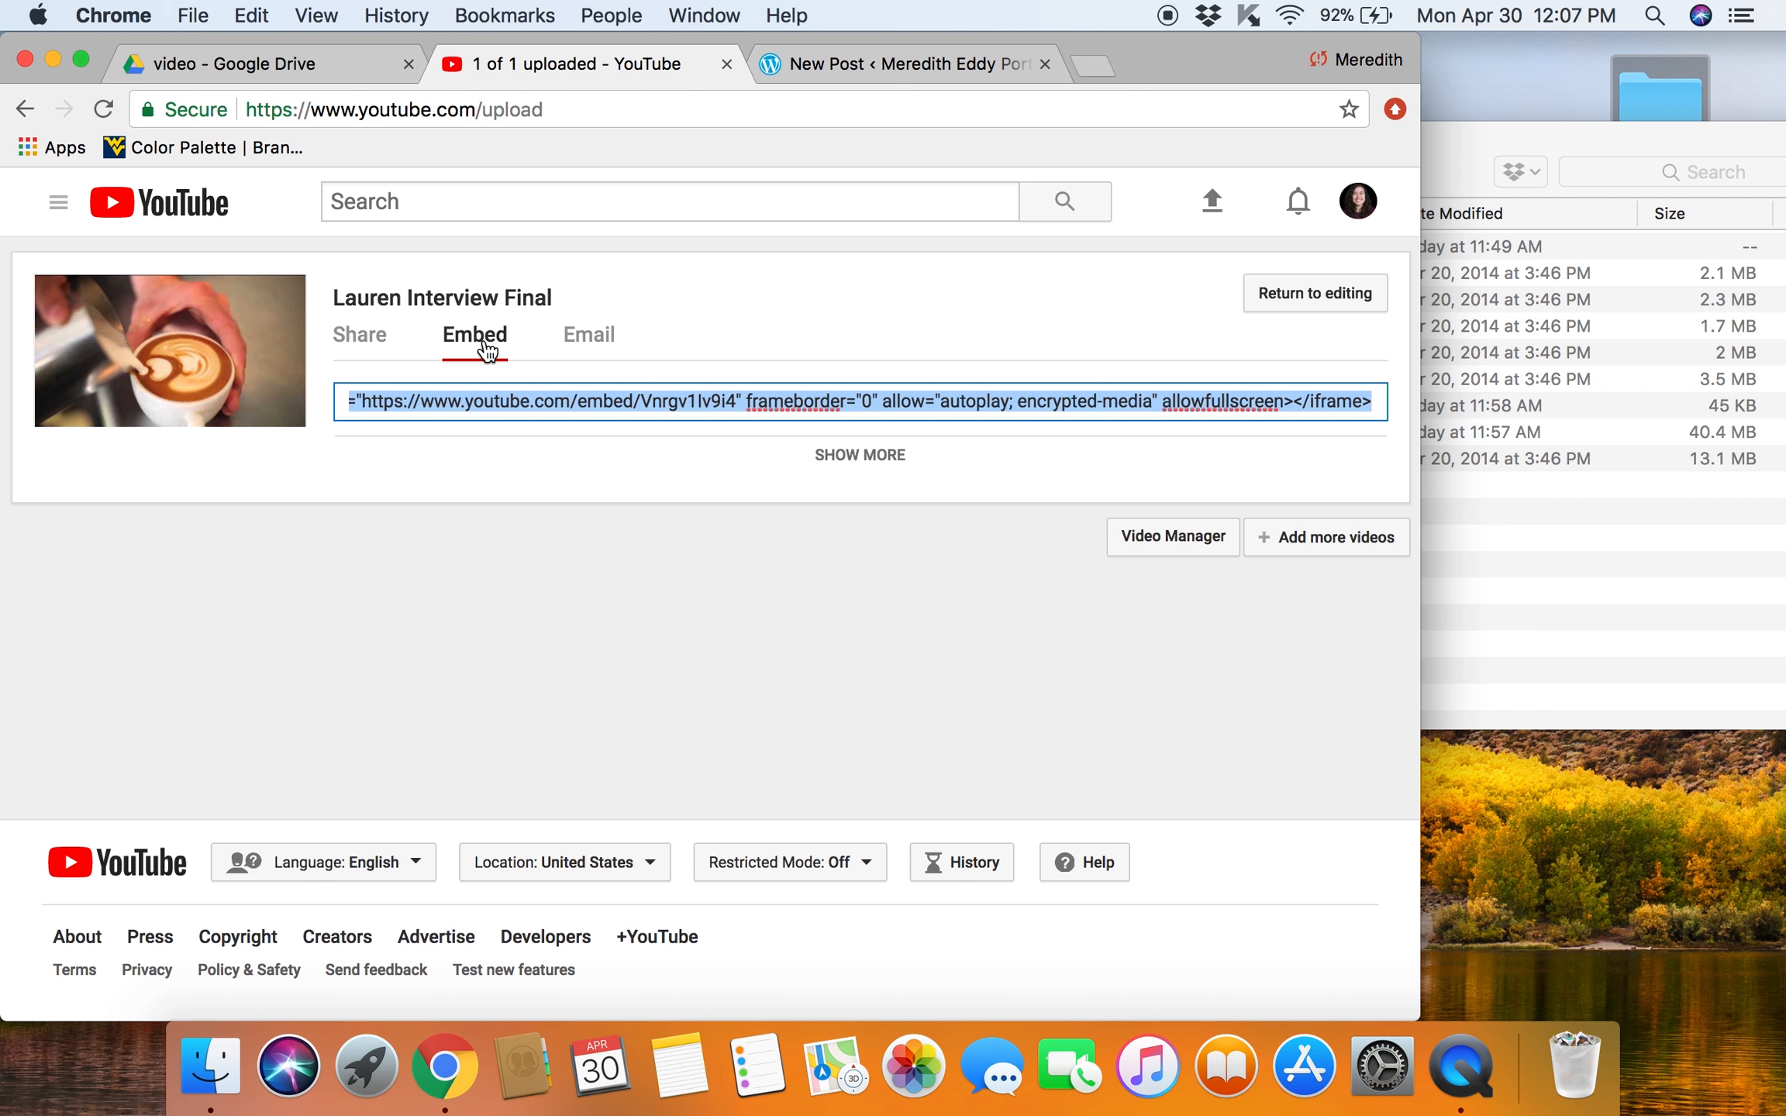
pyautogui.click(371, 347)
pyautogui.click(378, 456)
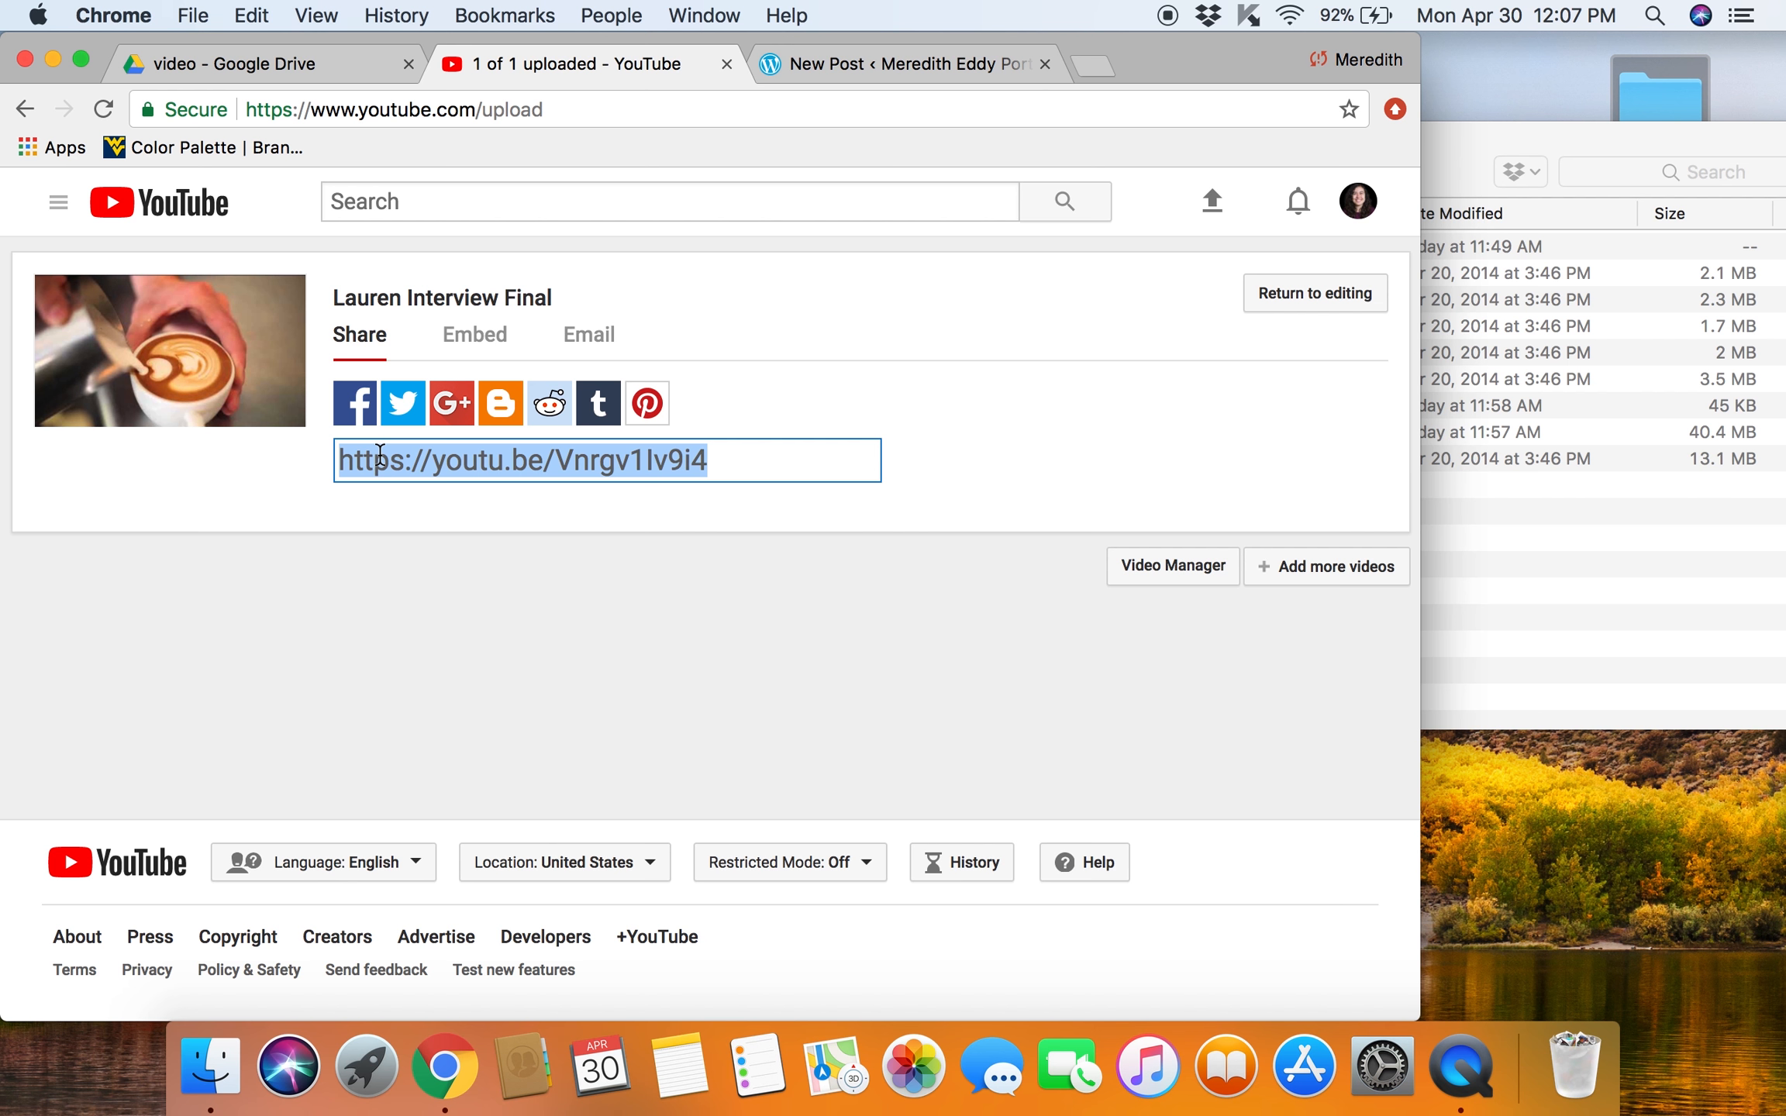
pyautogui.click(894, 70)
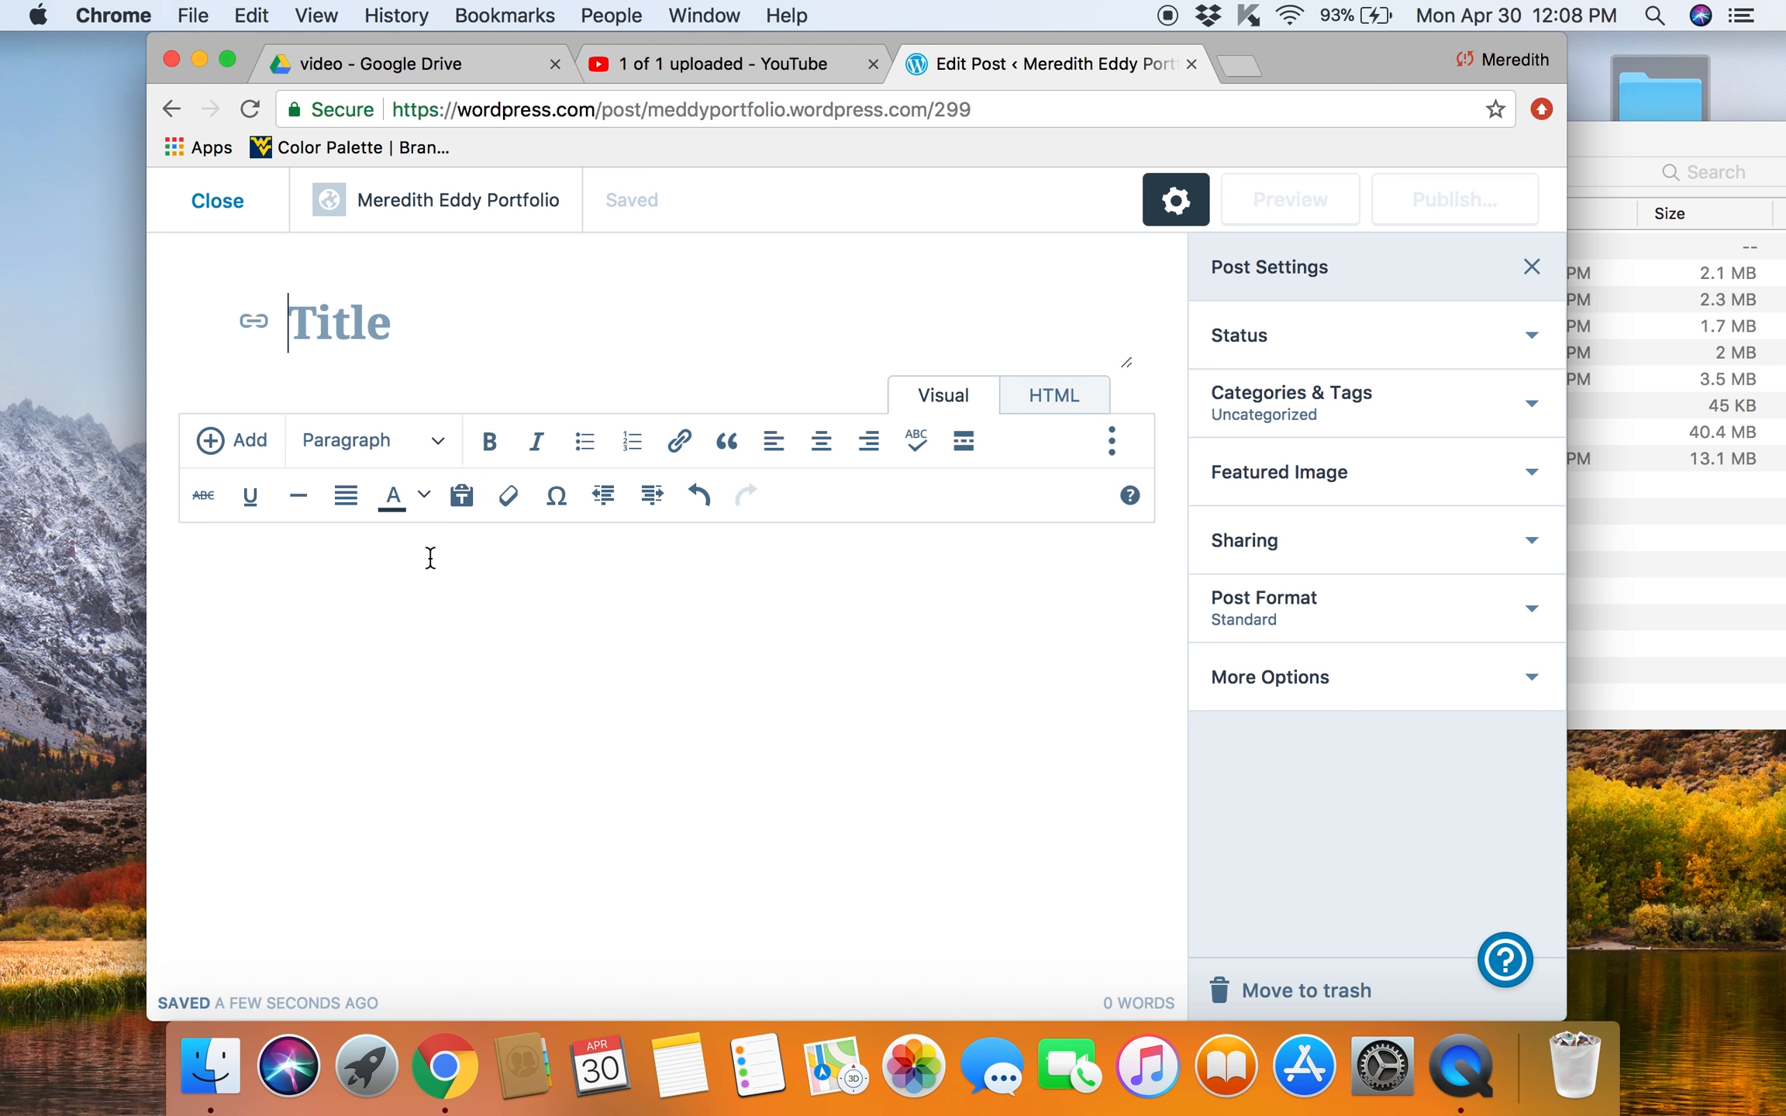
pyautogui.click(430, 559)
pyautogui.press('super+v')
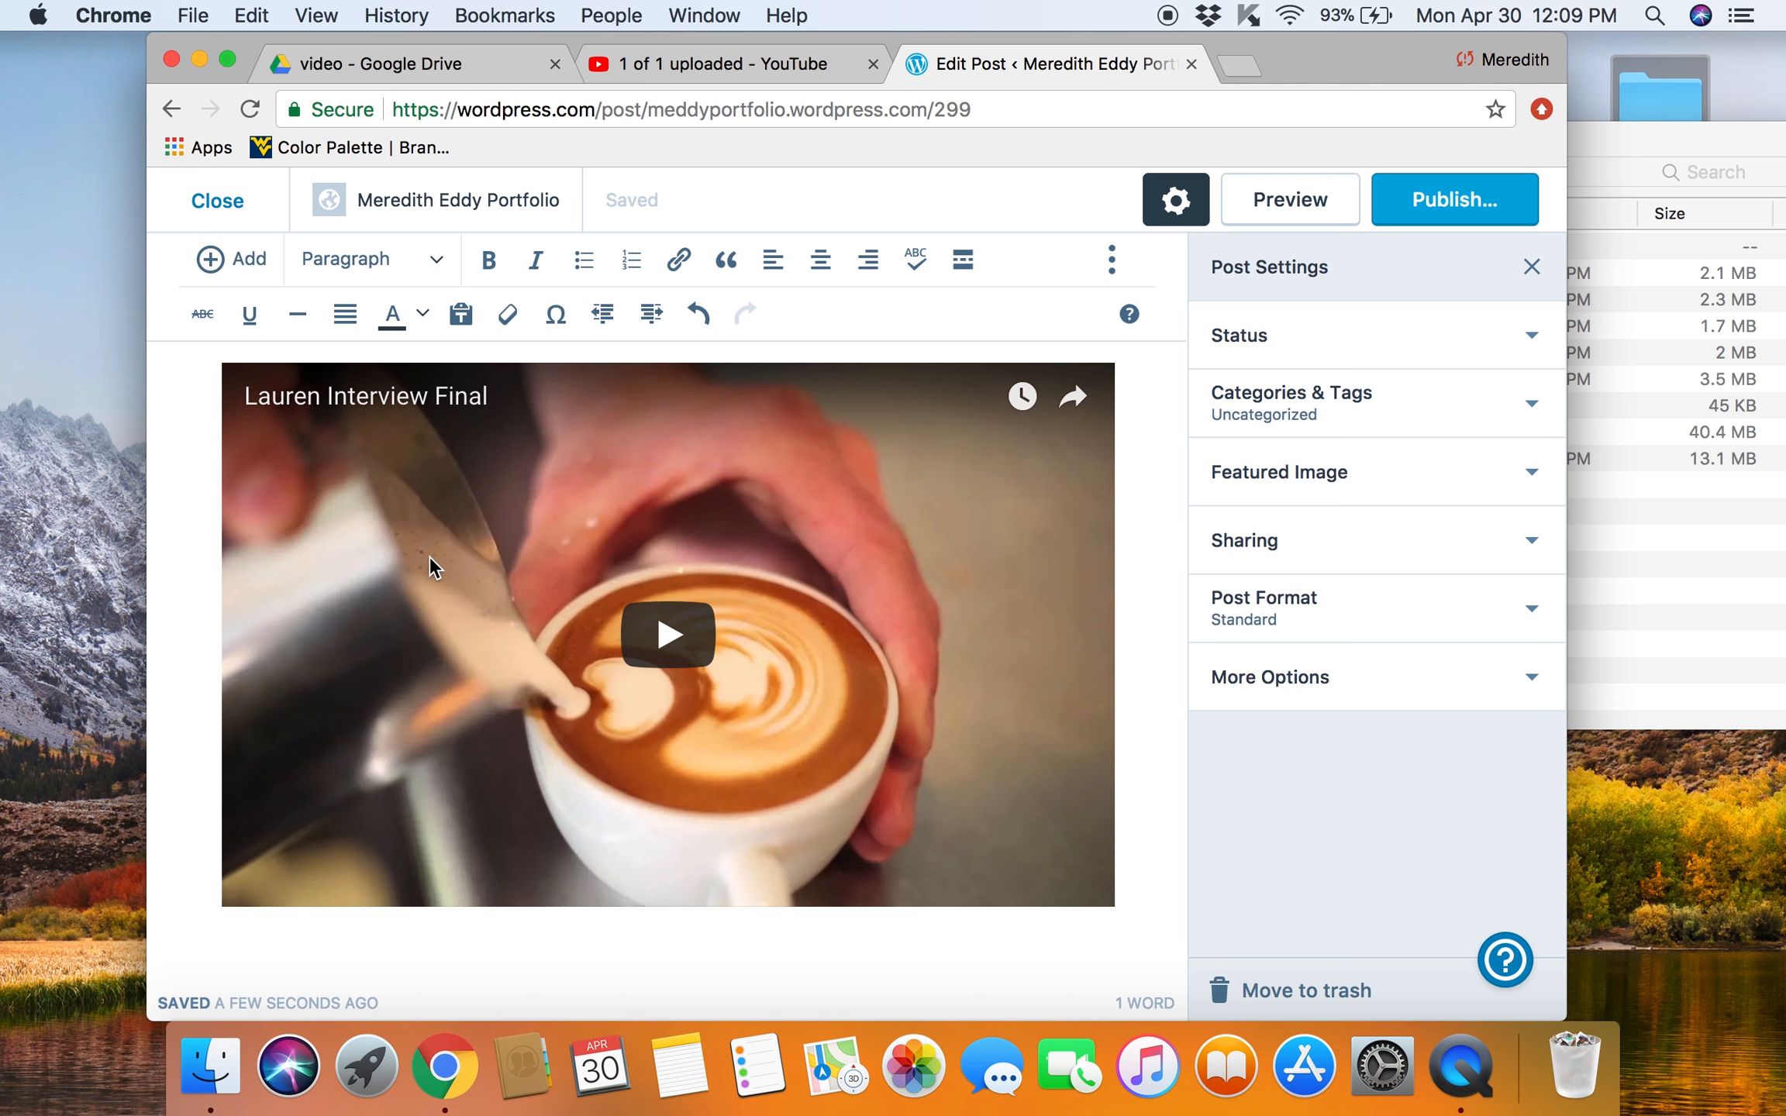
# Step: Title the post "Lauren Interview"
pyautogui.scroll(5, 429, 556)
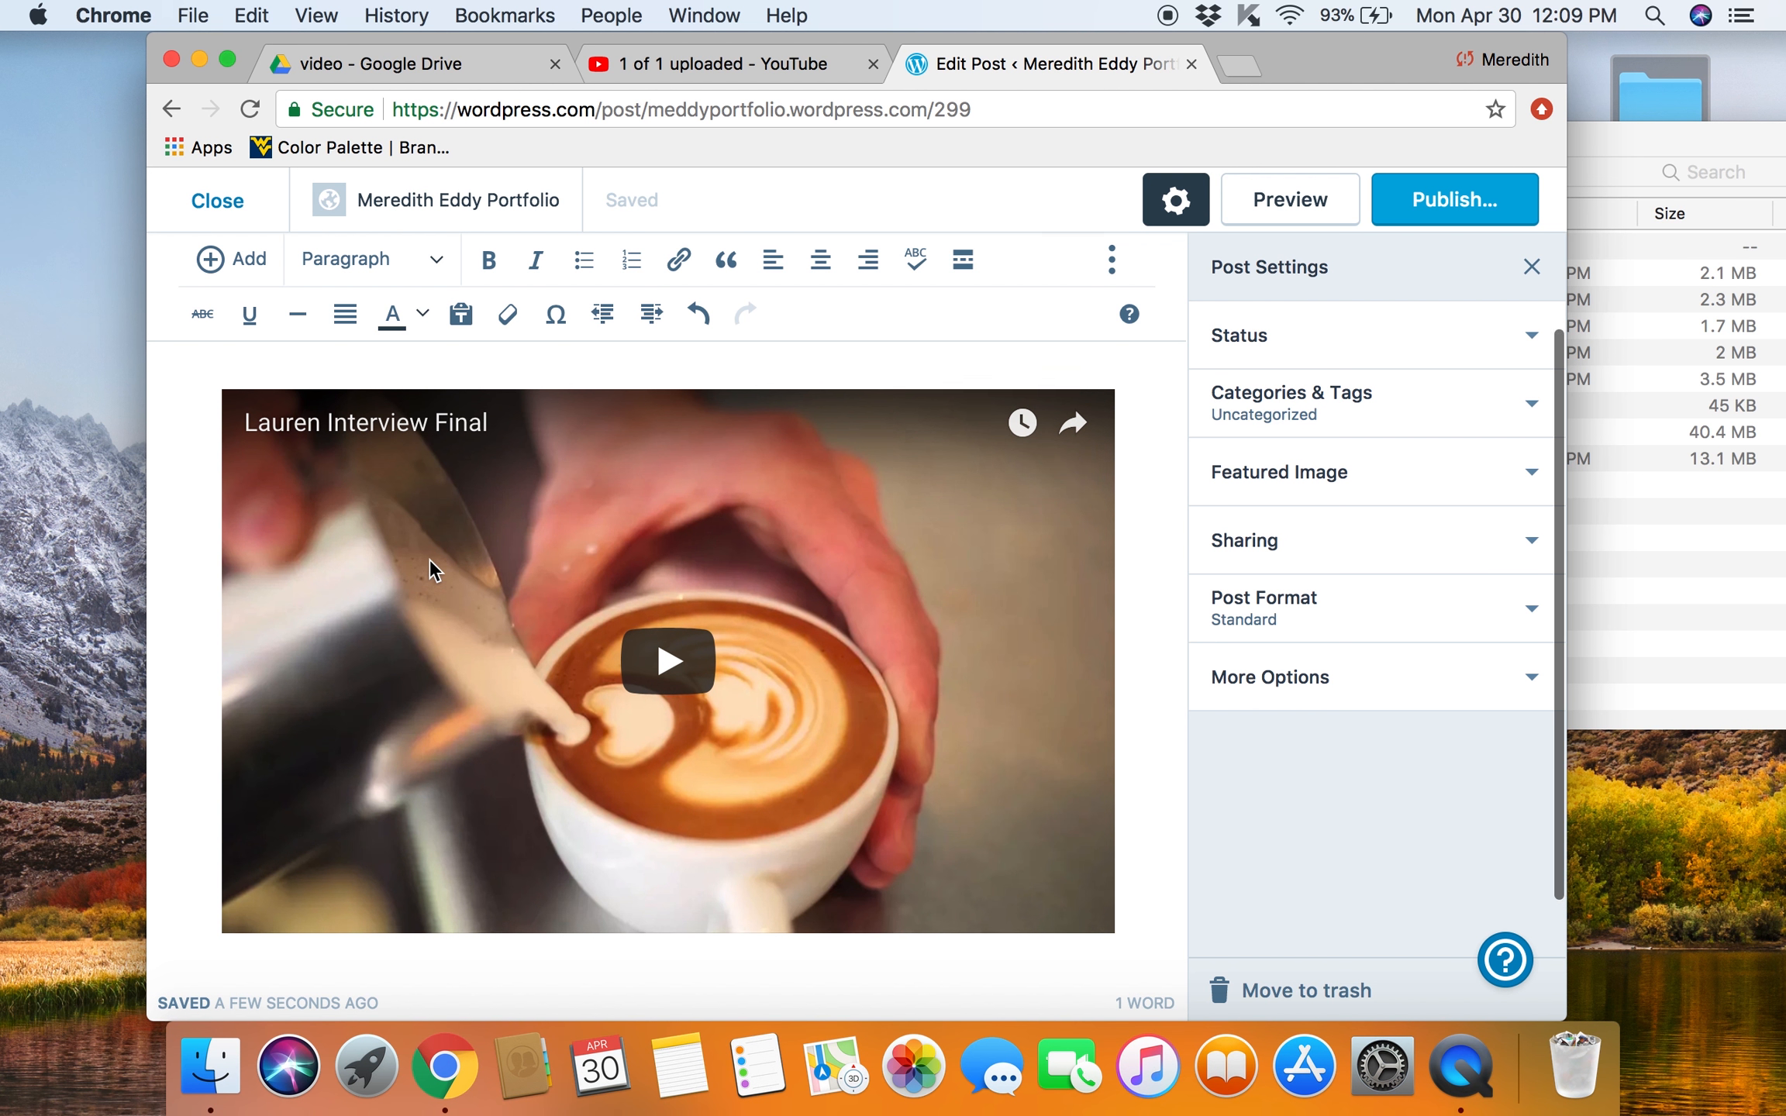
pyautogui.click(378, 396)
pyautogui.write('L')
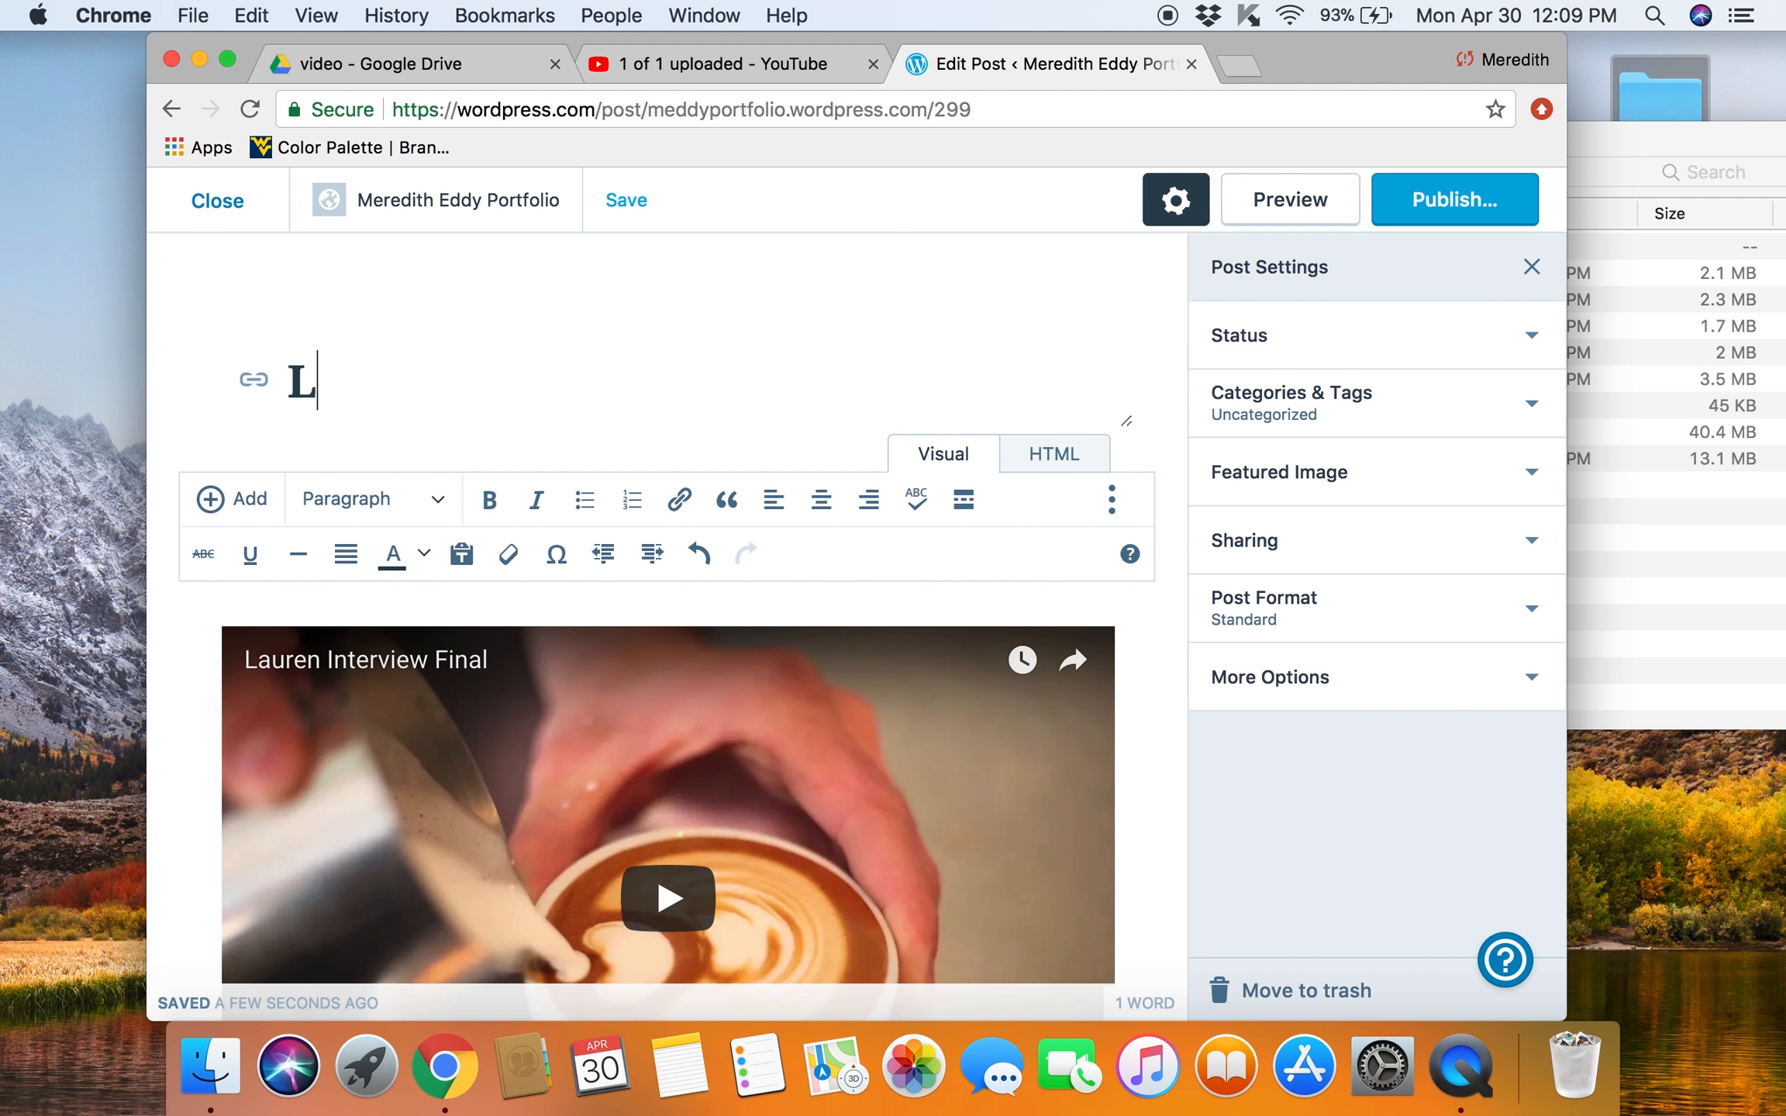
pyautogui.write('auren Inten Ine')
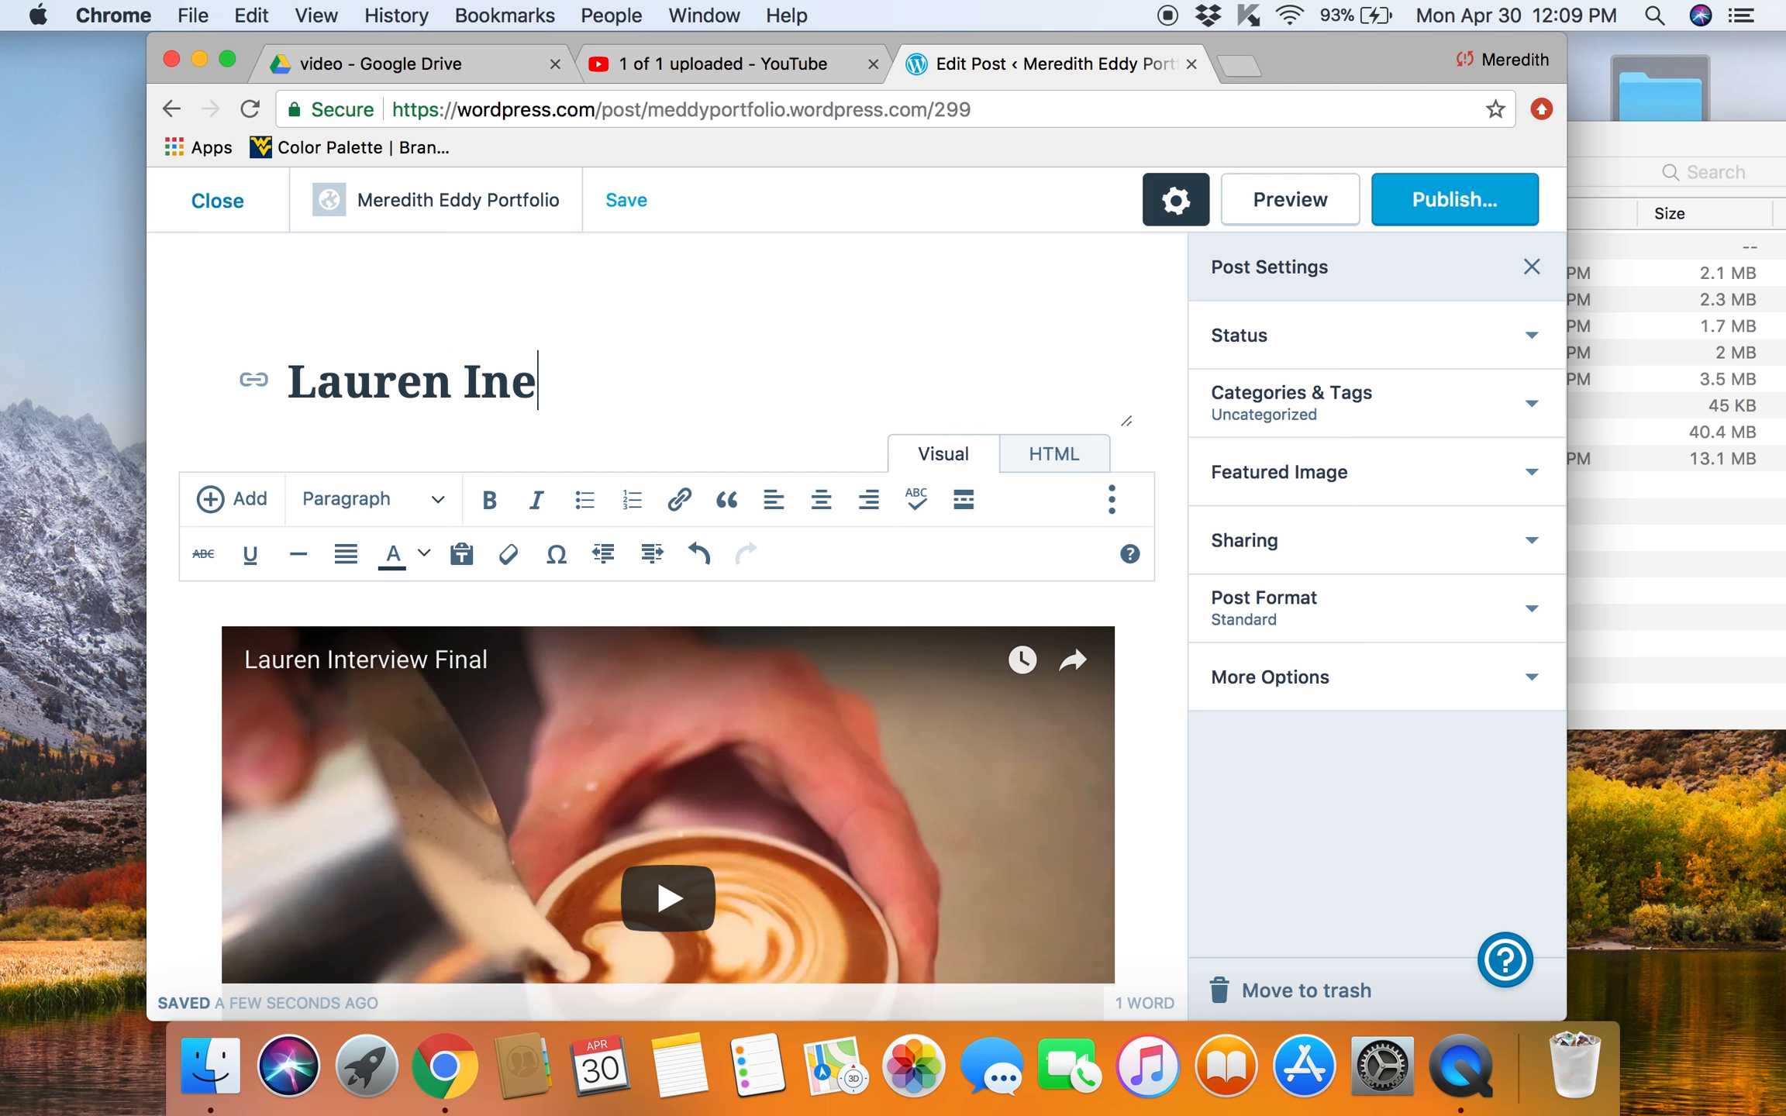
pyautogui.press('BackSpace')
pyautogui.write('terview')
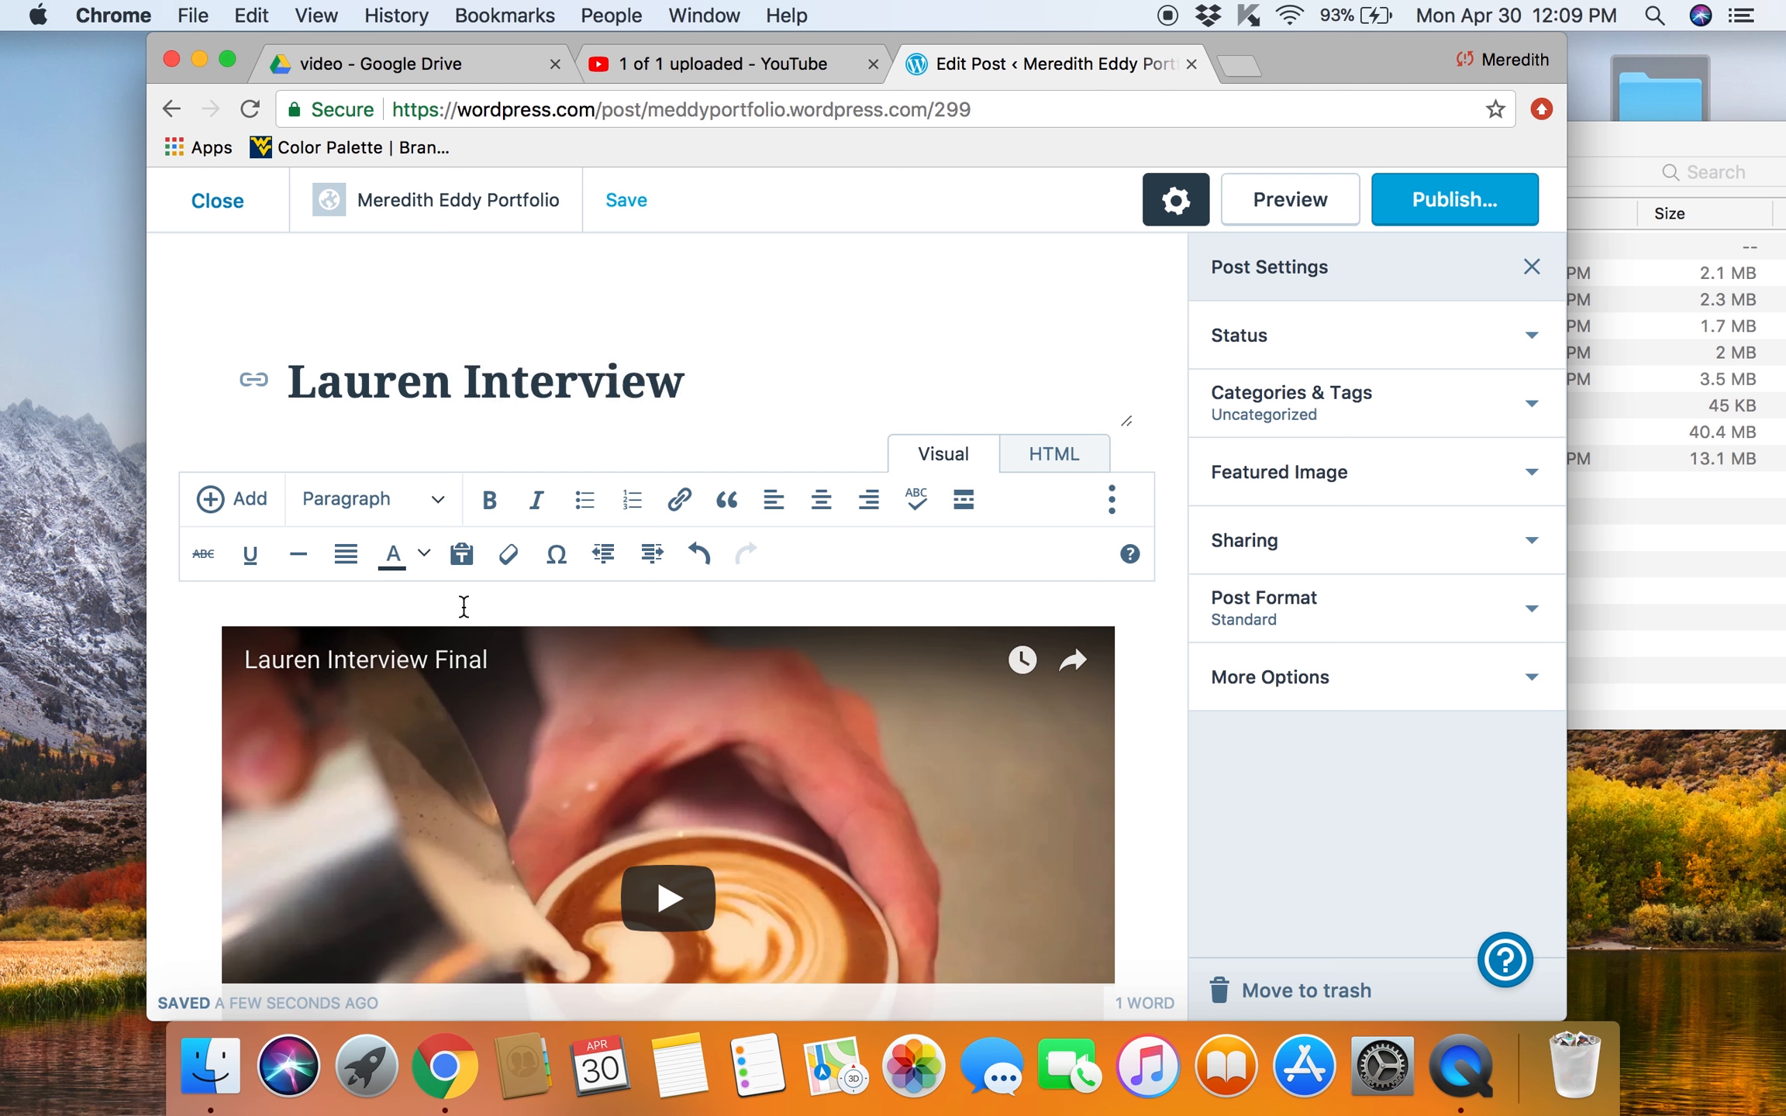
# Step: Preview the post, play and pause the embedded video to check it, and return to the editor
pyautogui.click(1313, 208)
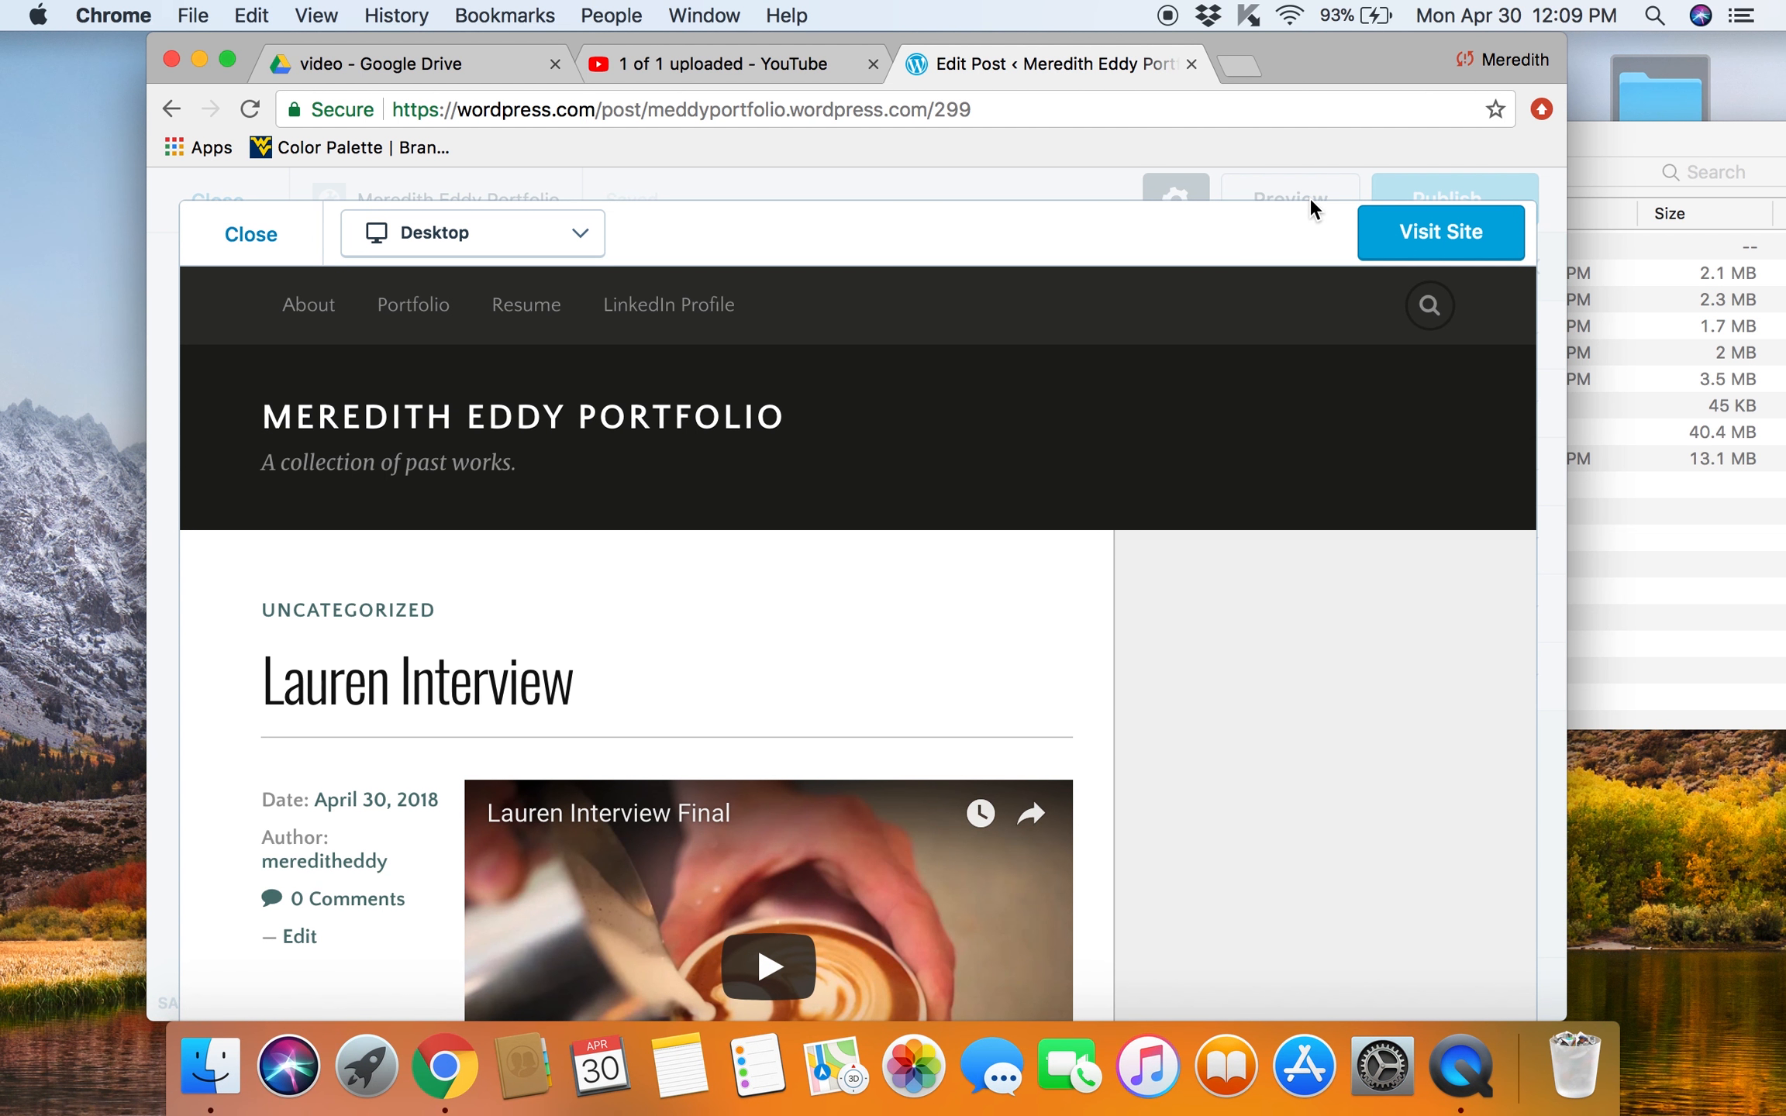
pyautogui.scroll(-5, 1088, 706)
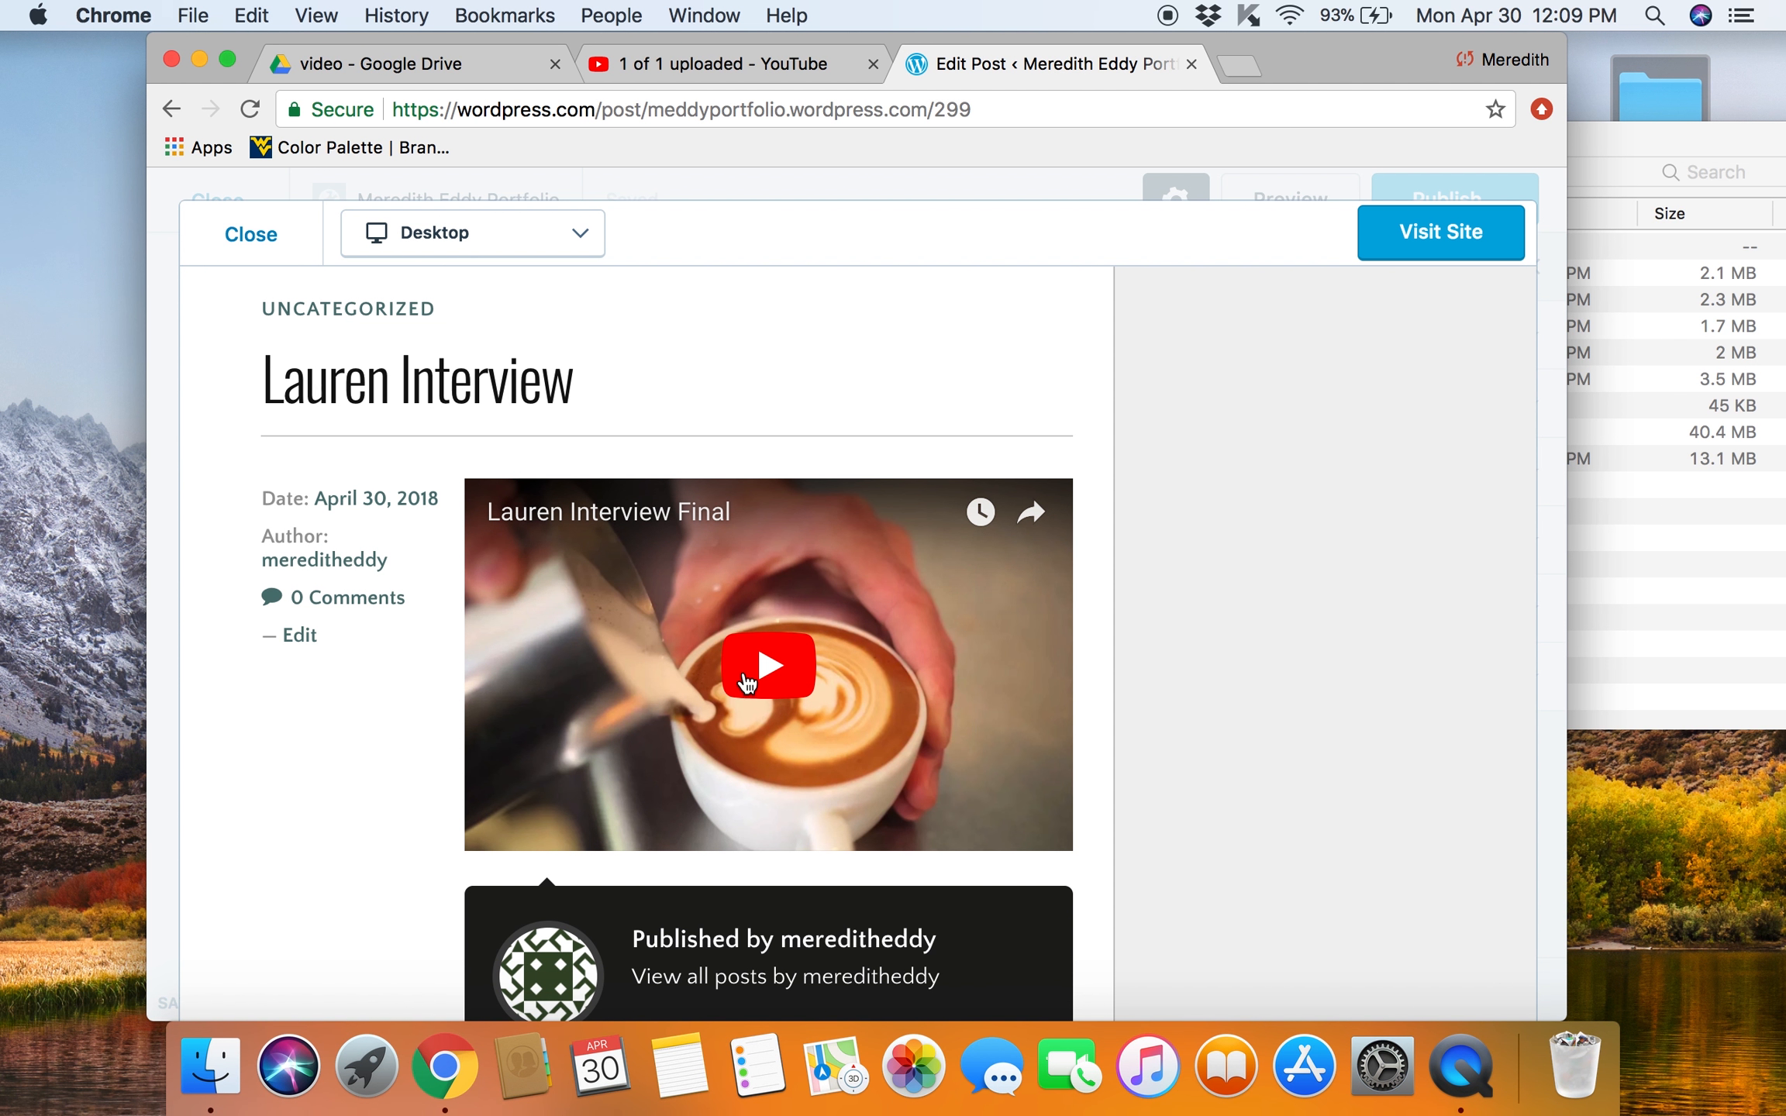
pyautogui.click(746, 682)
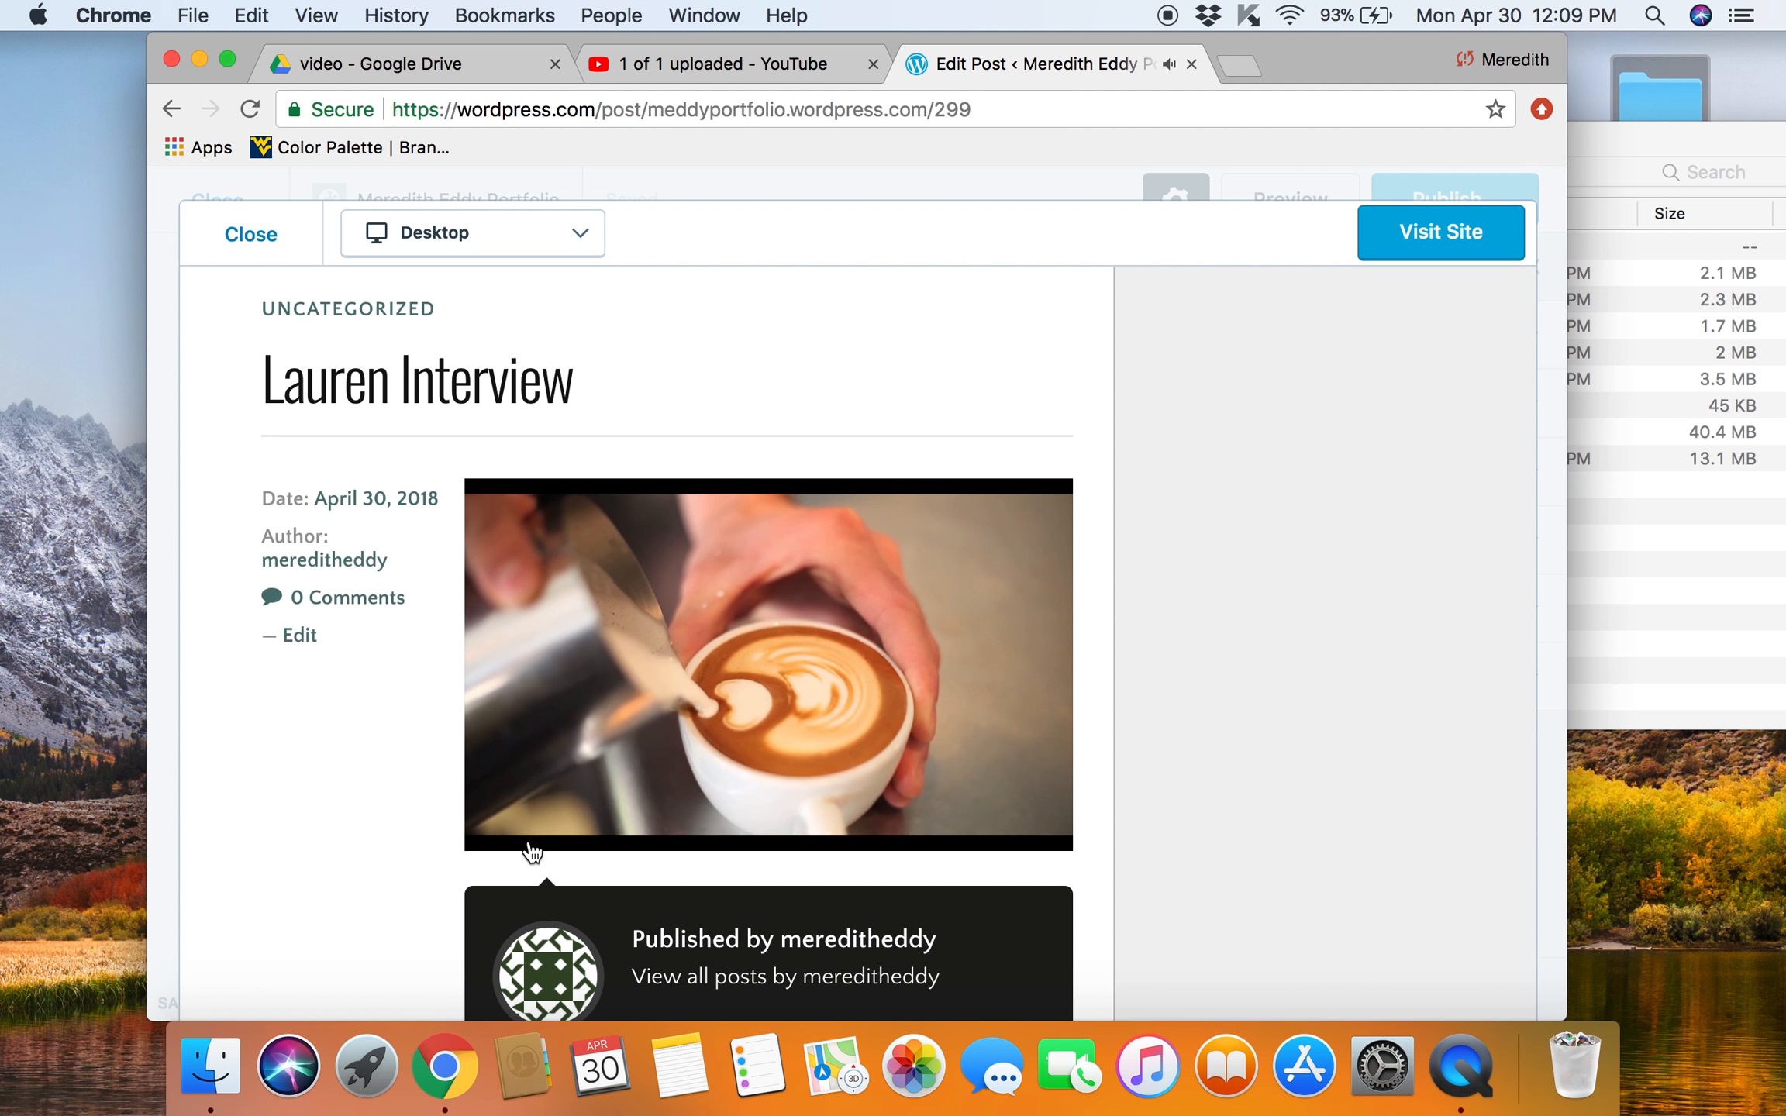
pyautogui.click(512, 825)
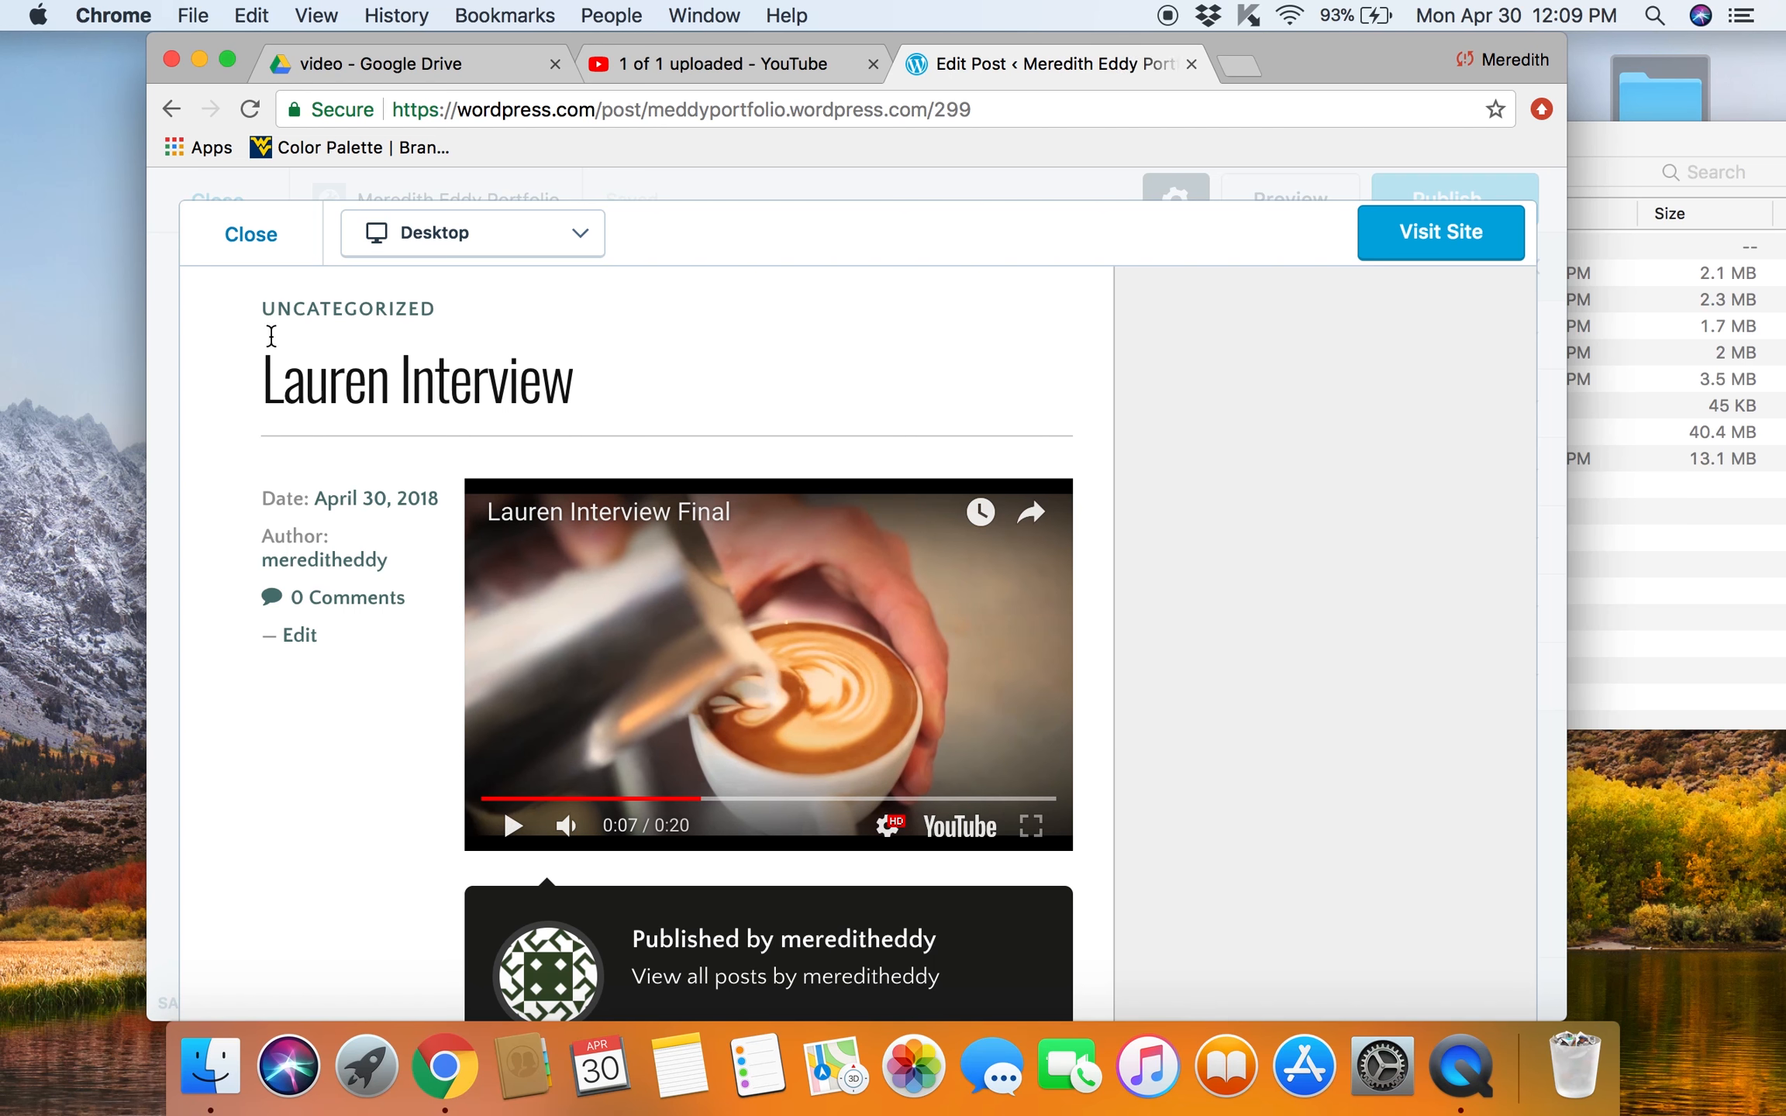
pyautogui.click(243, 242)
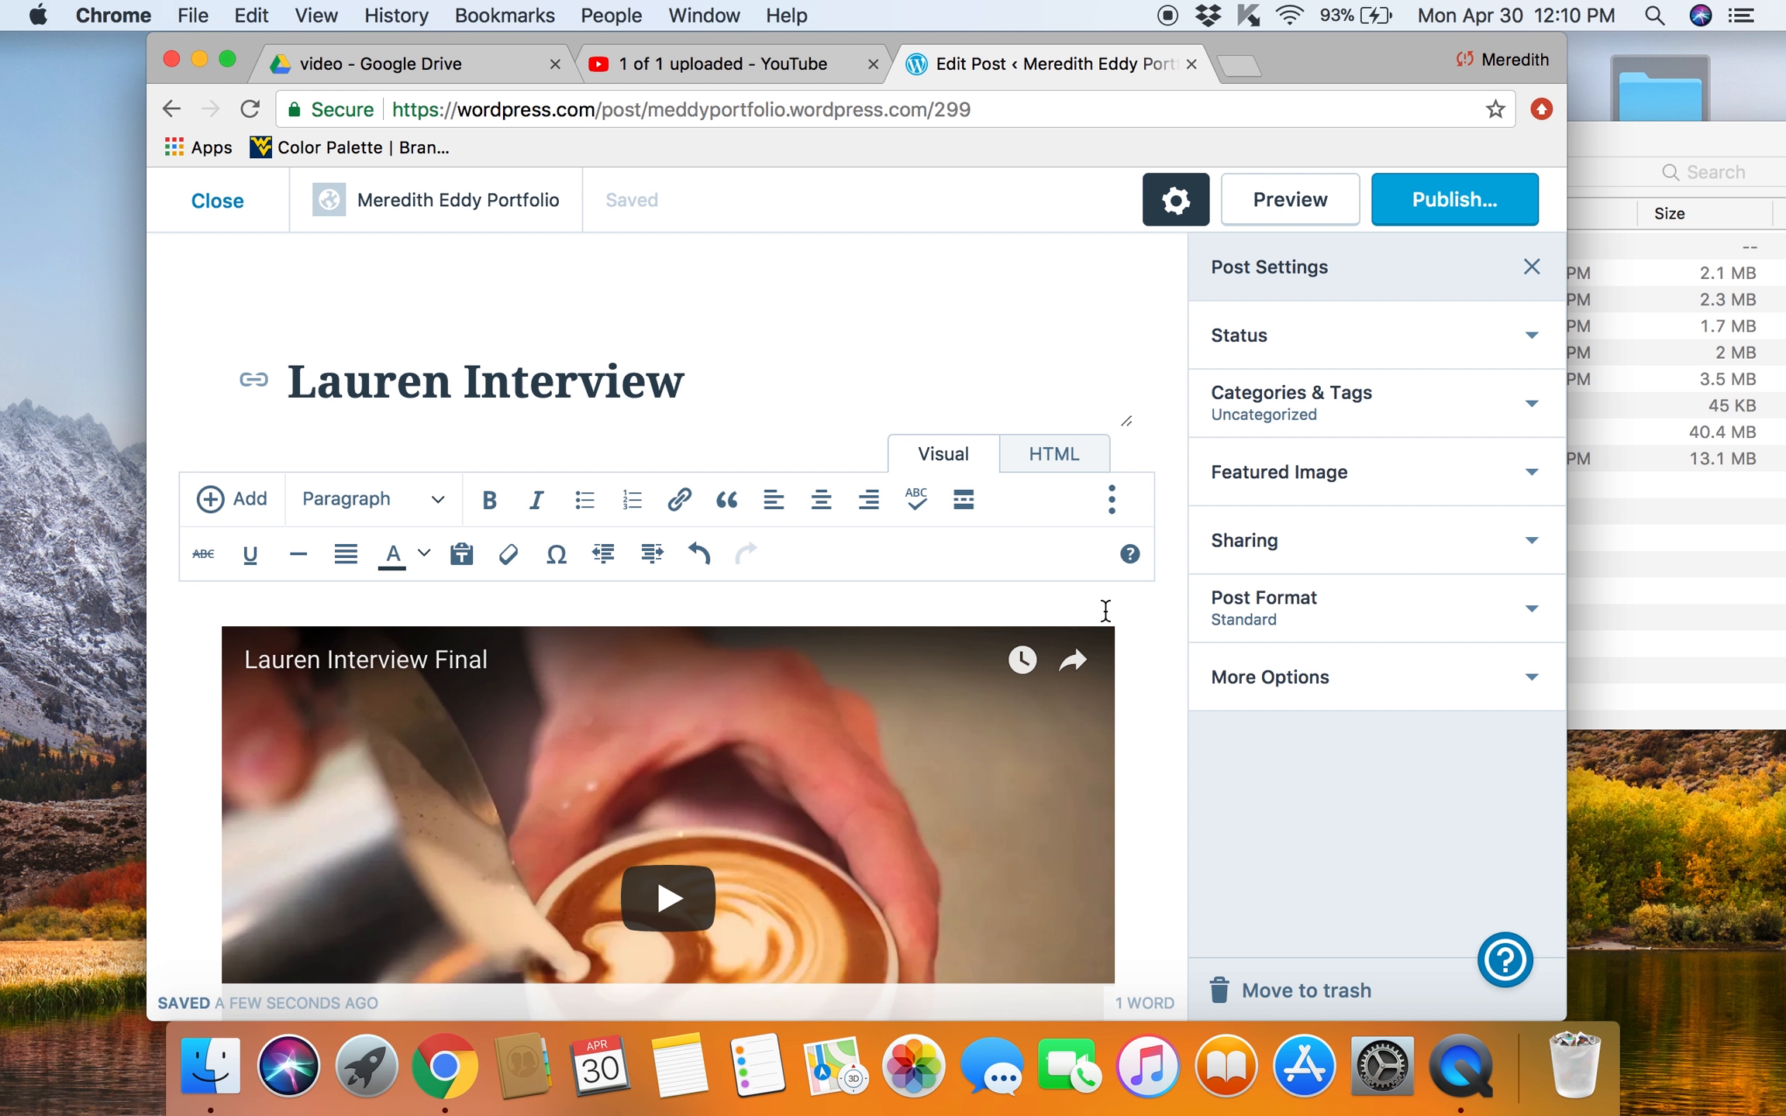
# Step: Publish the post, and select its full web address on the live site
pyautogui.click(1487, 199)
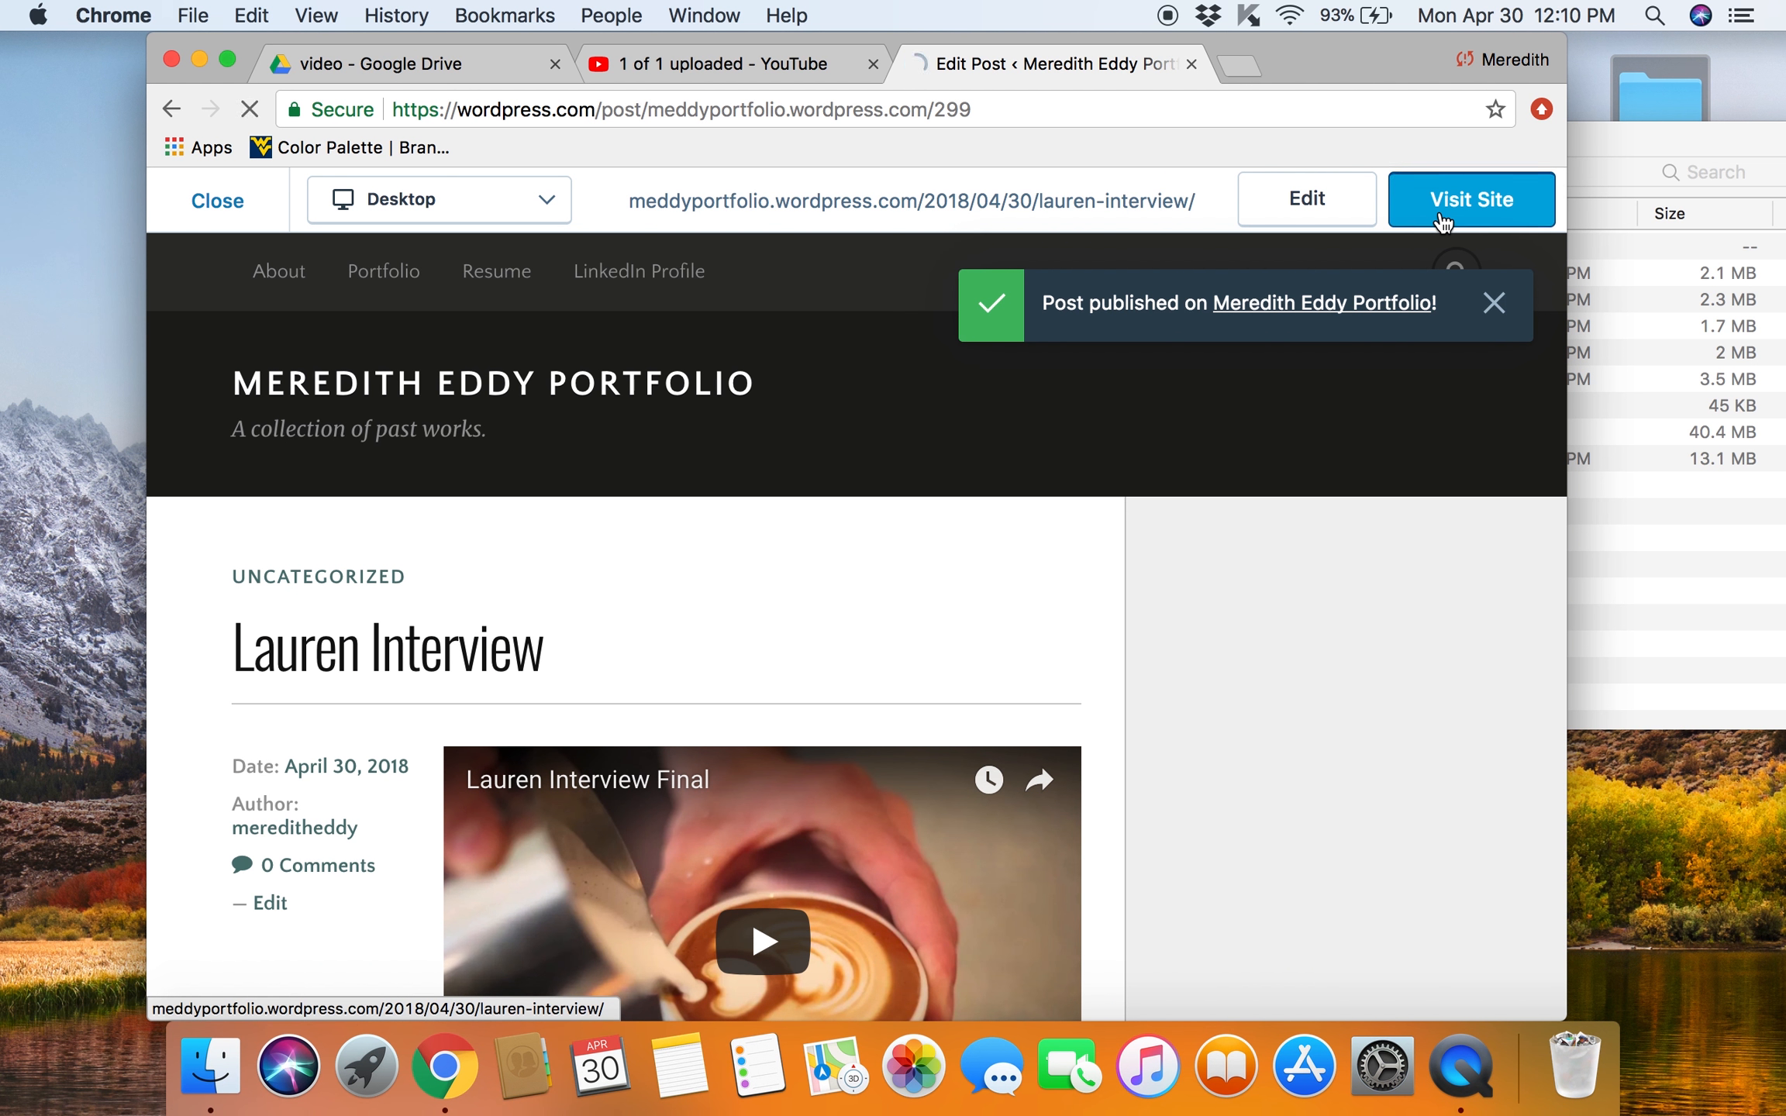
pyautogui.click(1444, 220)
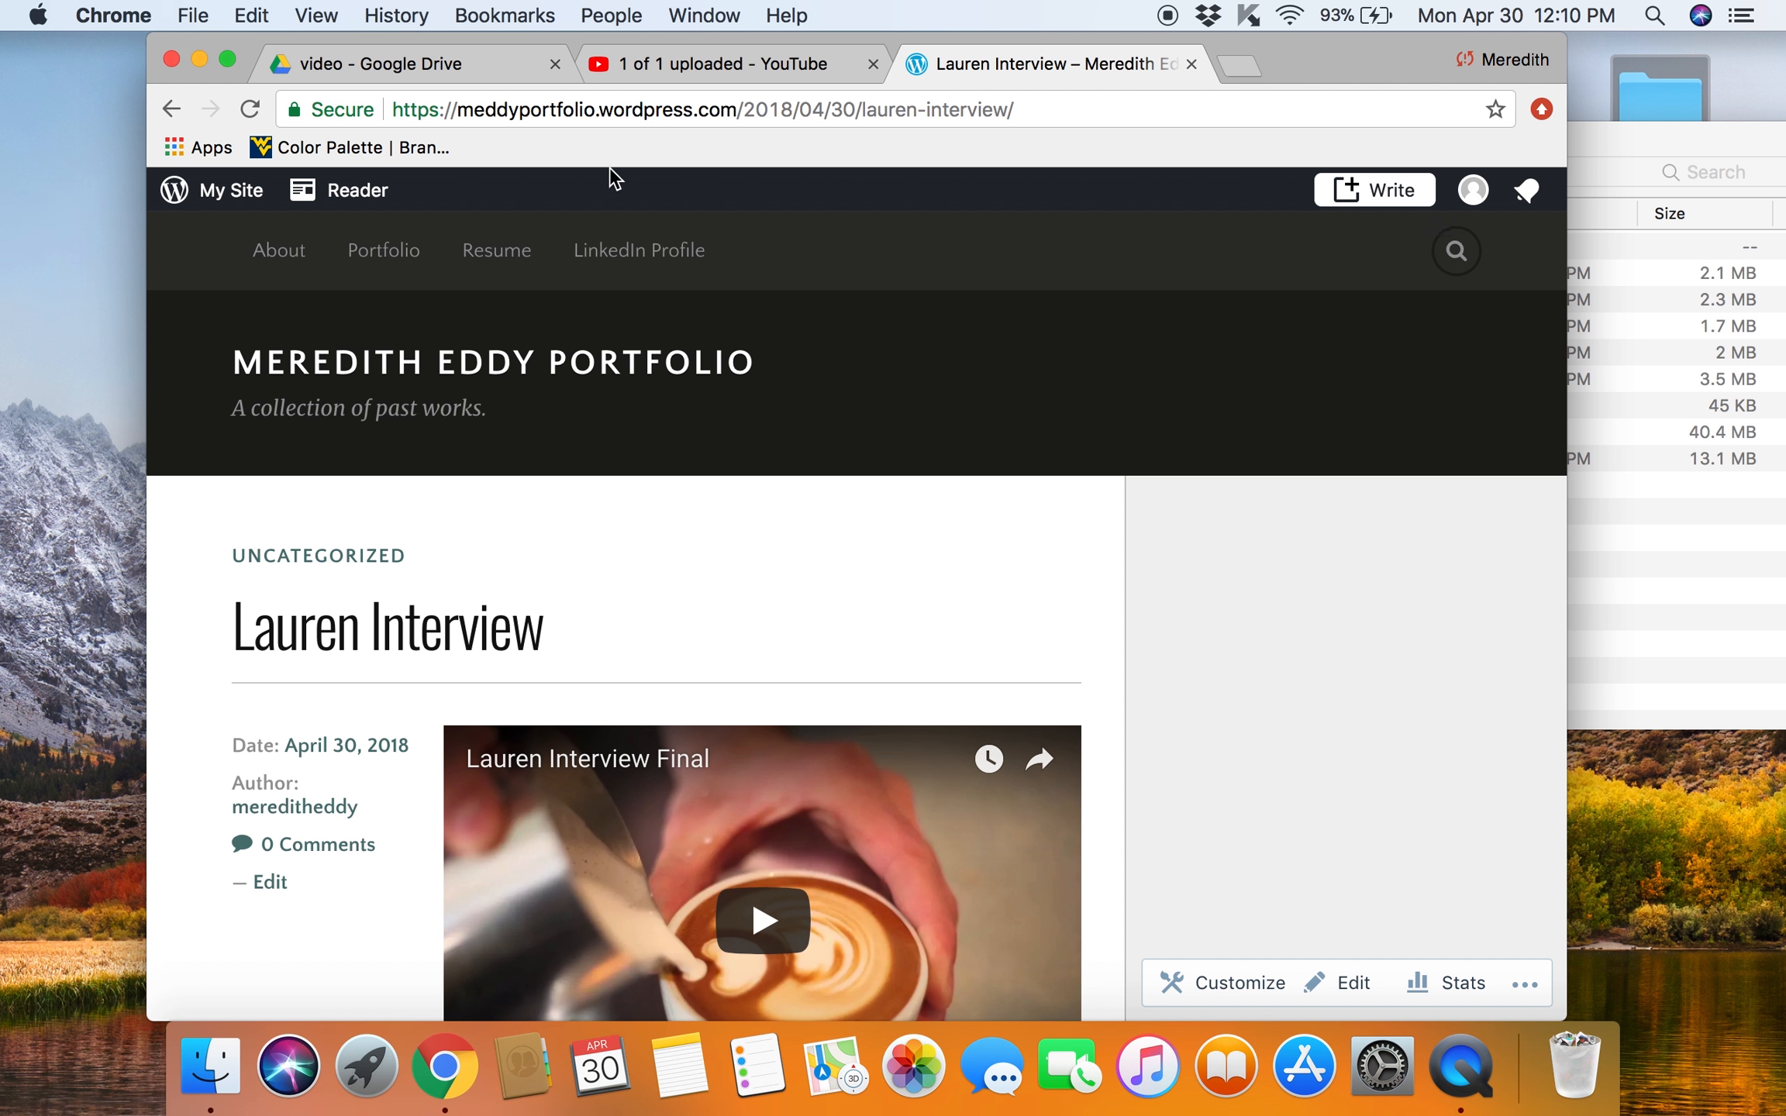
pyautogui.click(462, 108)
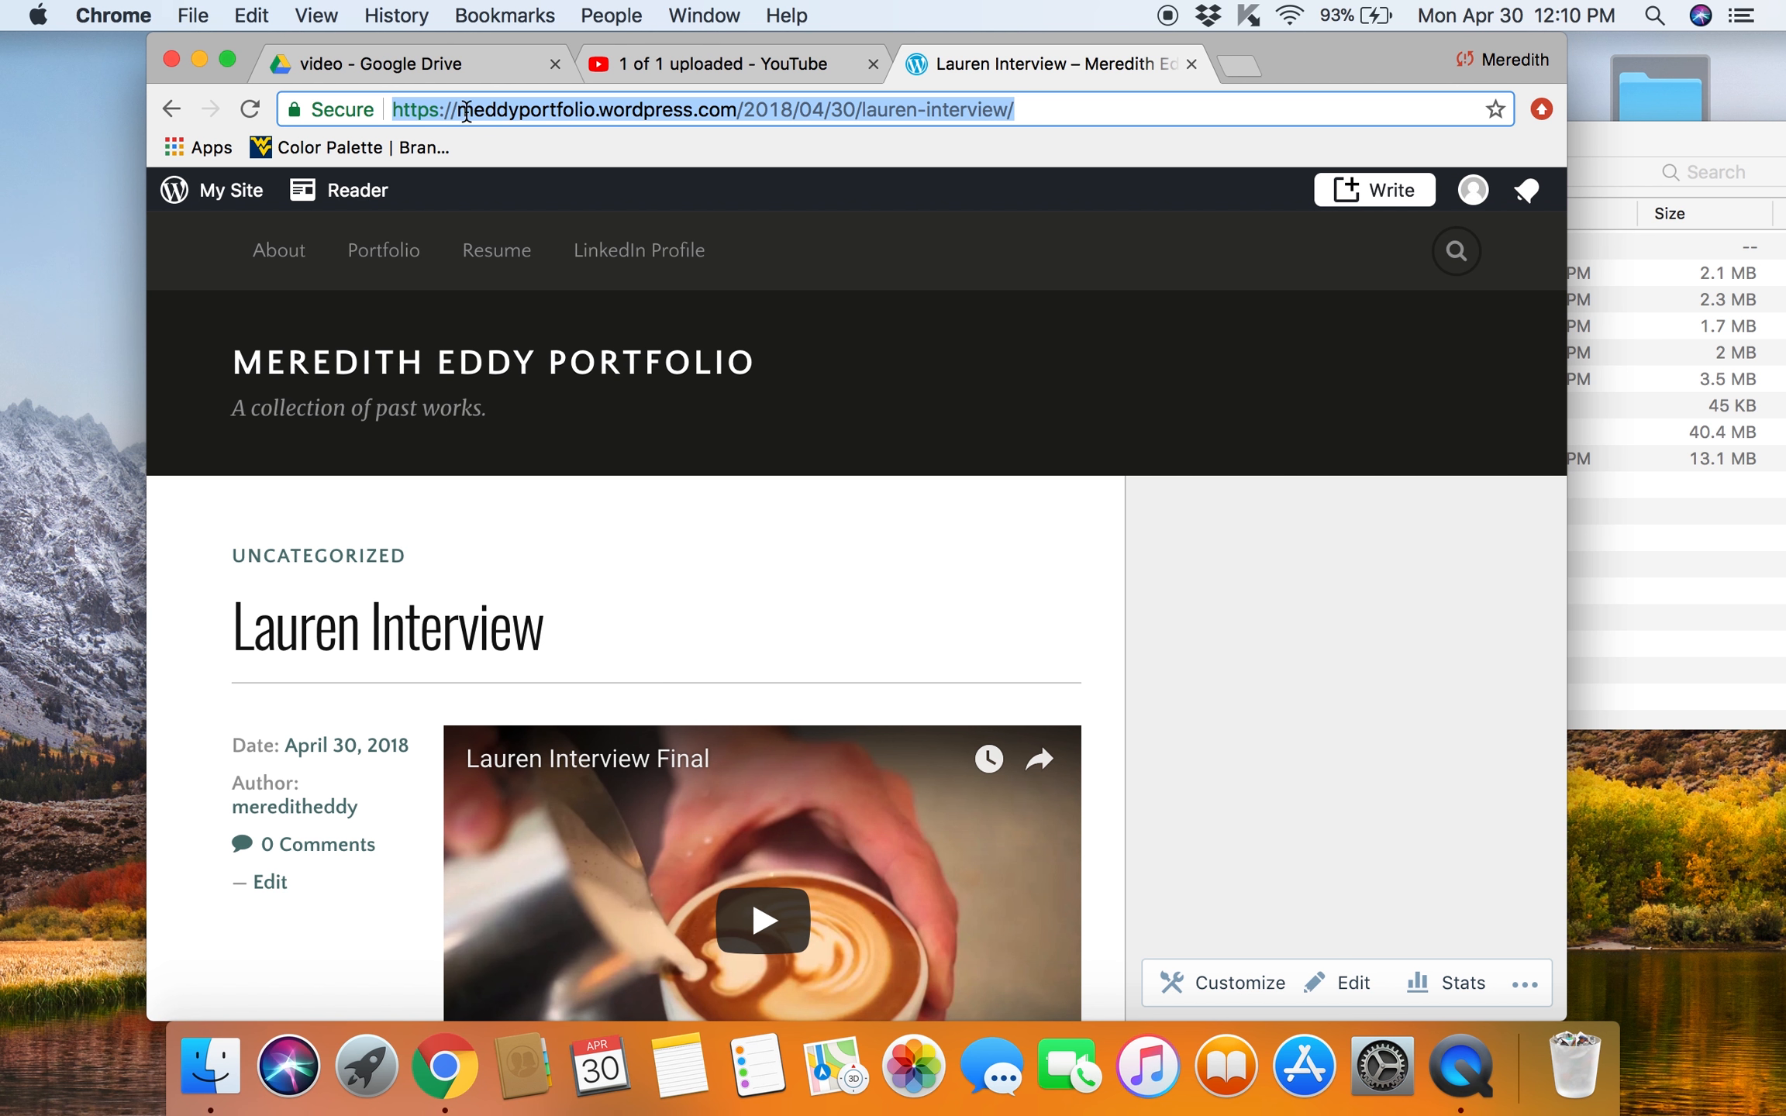